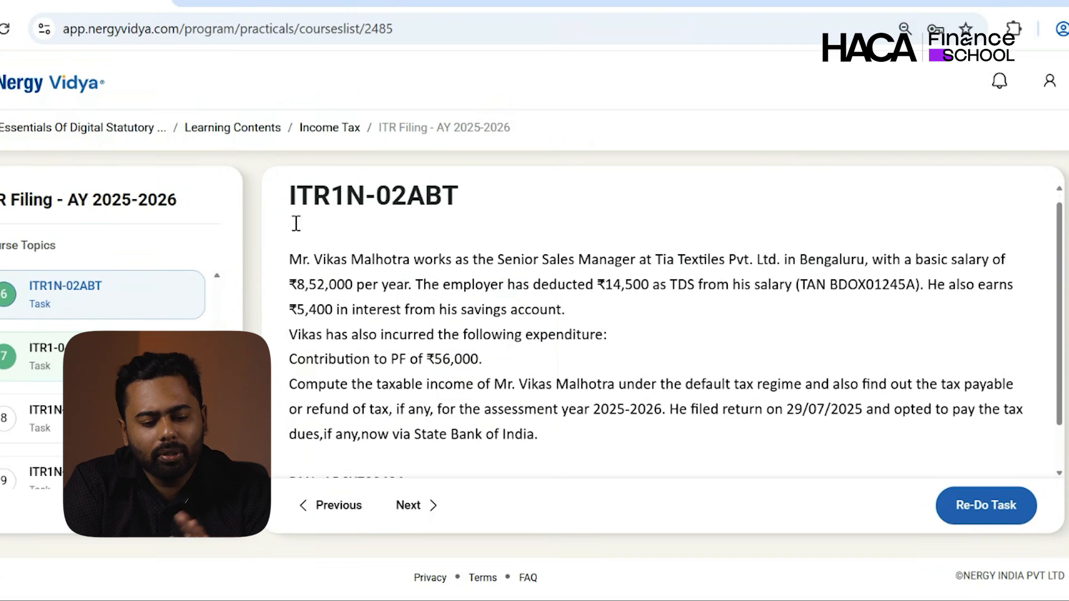
# - Scroll to the PAN line in the task and relaunch the simulated e-filing portal with Re-Do Task
pyautogui.scroll(-1, 304, 222)
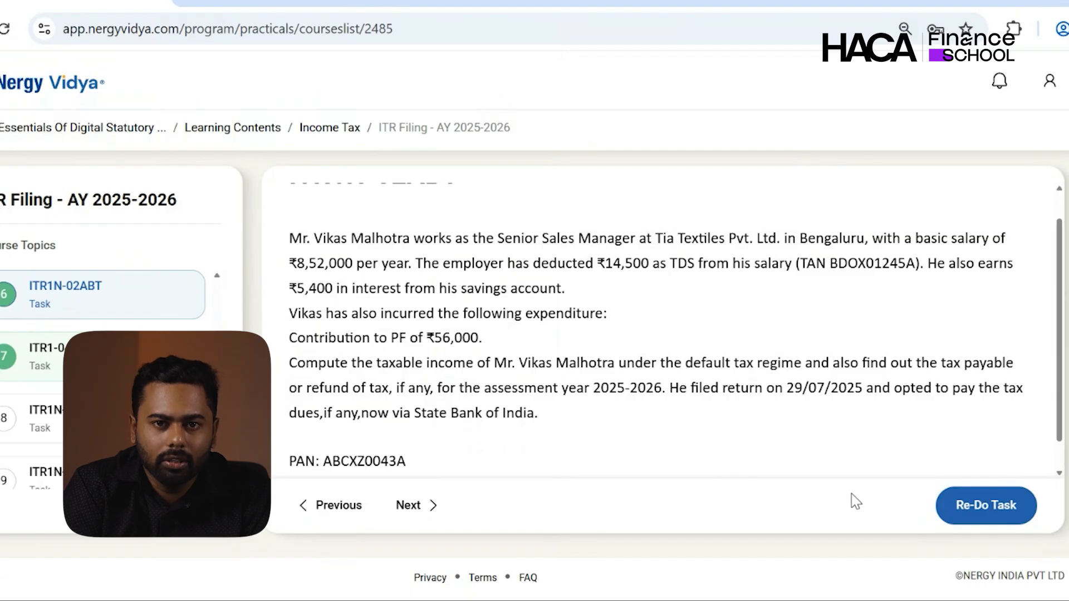
pyautogui.click(975, 504)
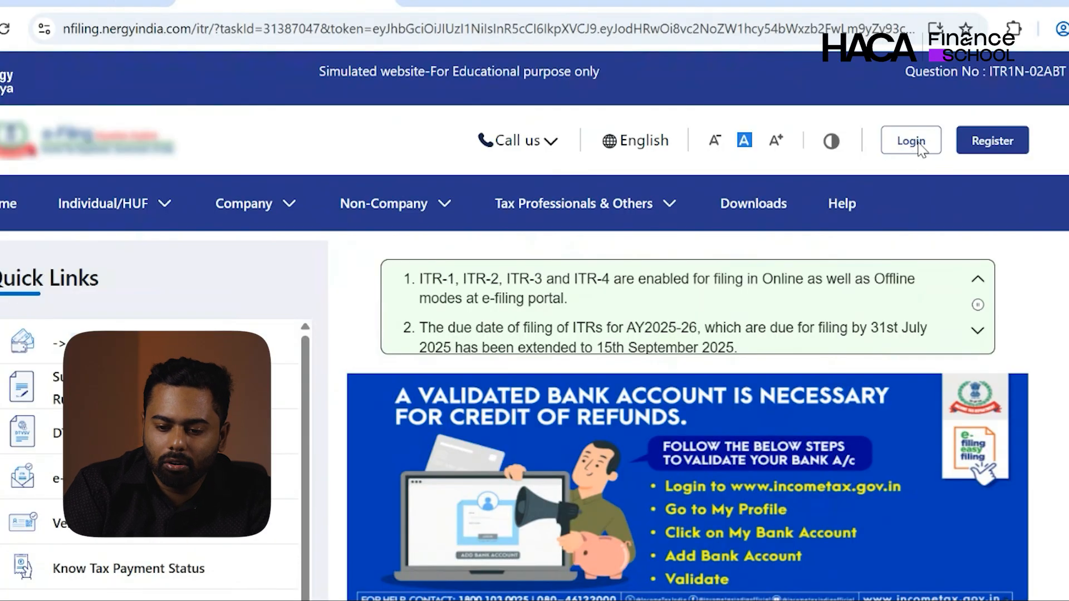
# - Log in with the PAN copied from the task tab as the User ID and reach the password step
pyautogui.click(908, 139)
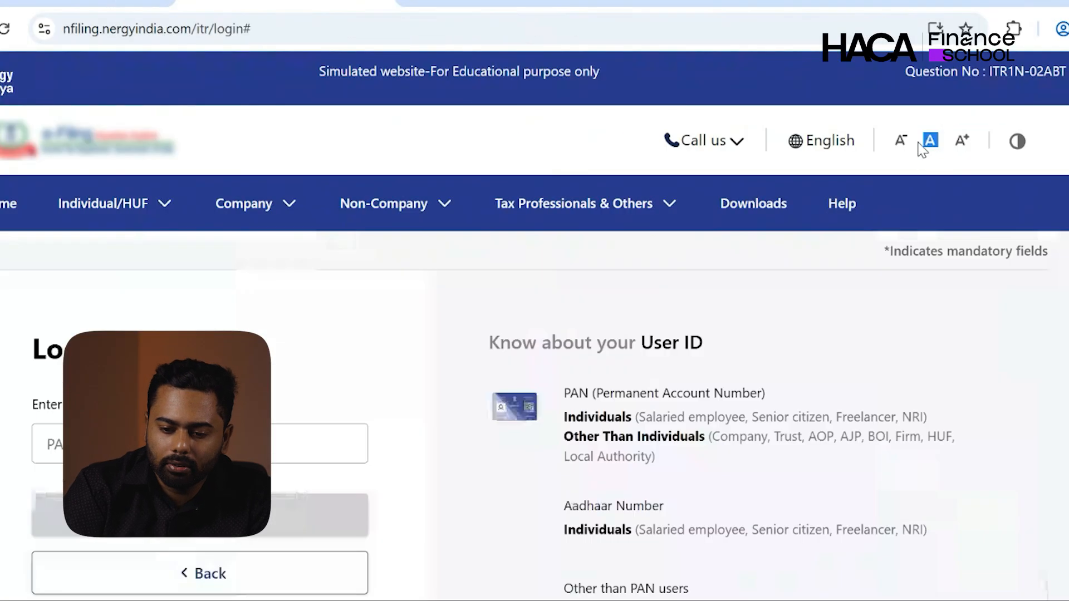
pyautogui.scroll(-2, 921, 149)
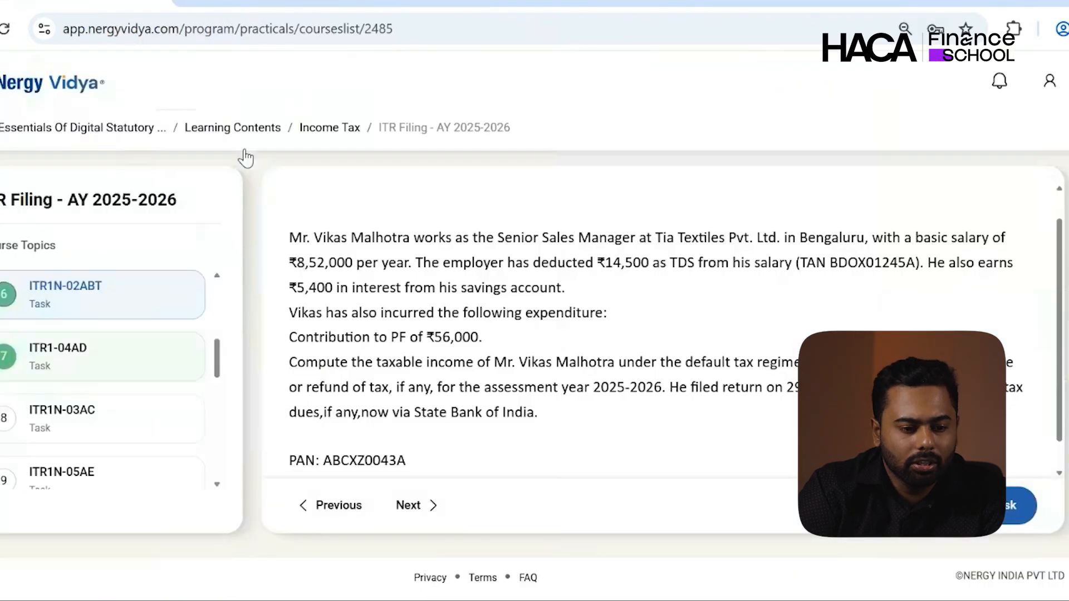
pyautogui.scroll(-1, 355, 253)
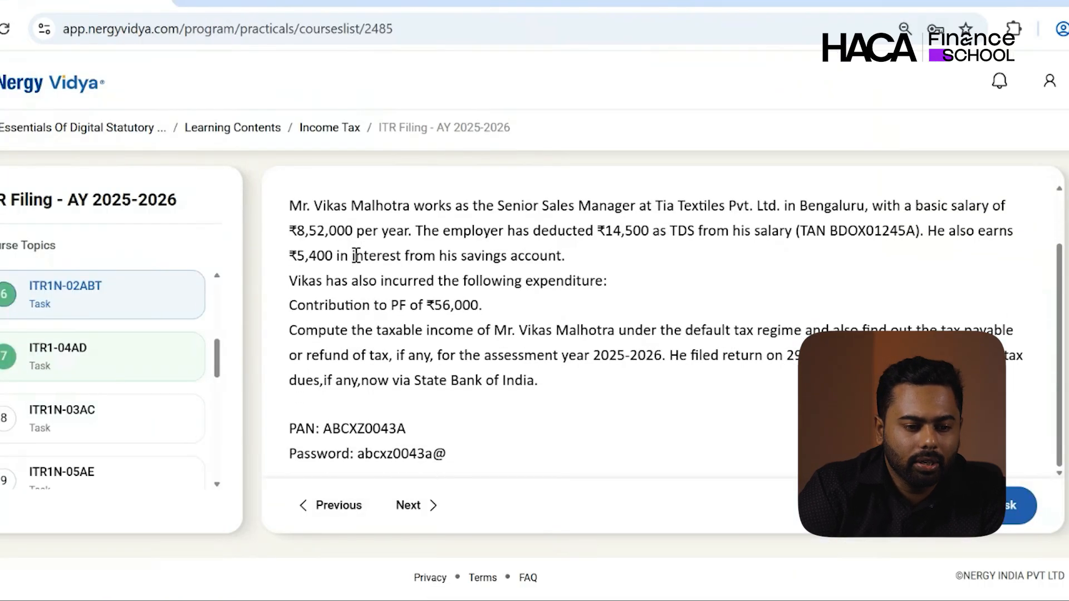
pyautogui.doubleClick(364, 429)
pyautogui.hotkey('ctrl', 'c')
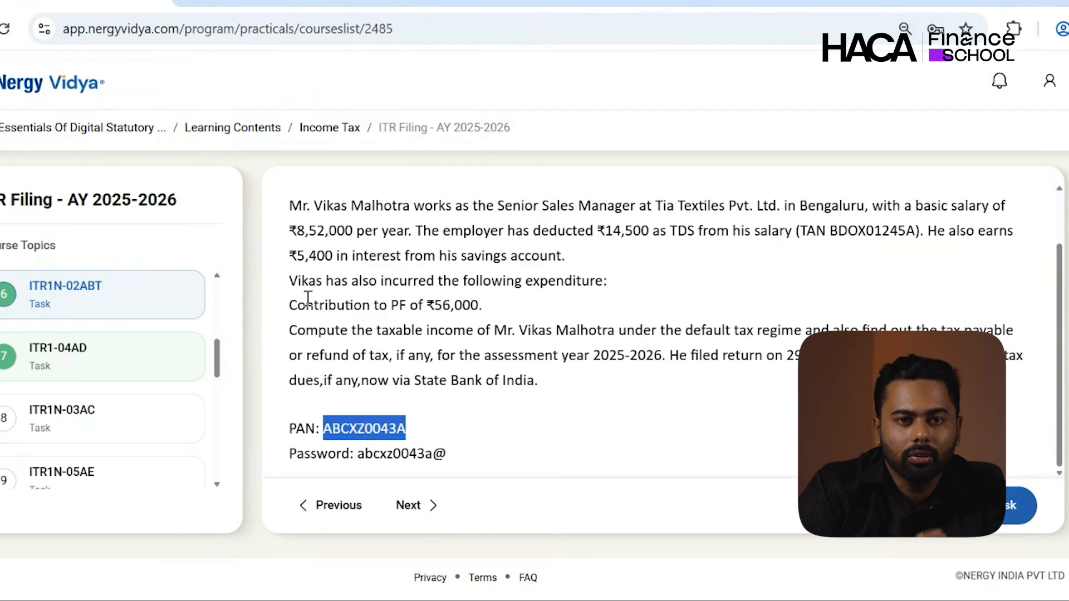
pyautogui.click(301, 1)
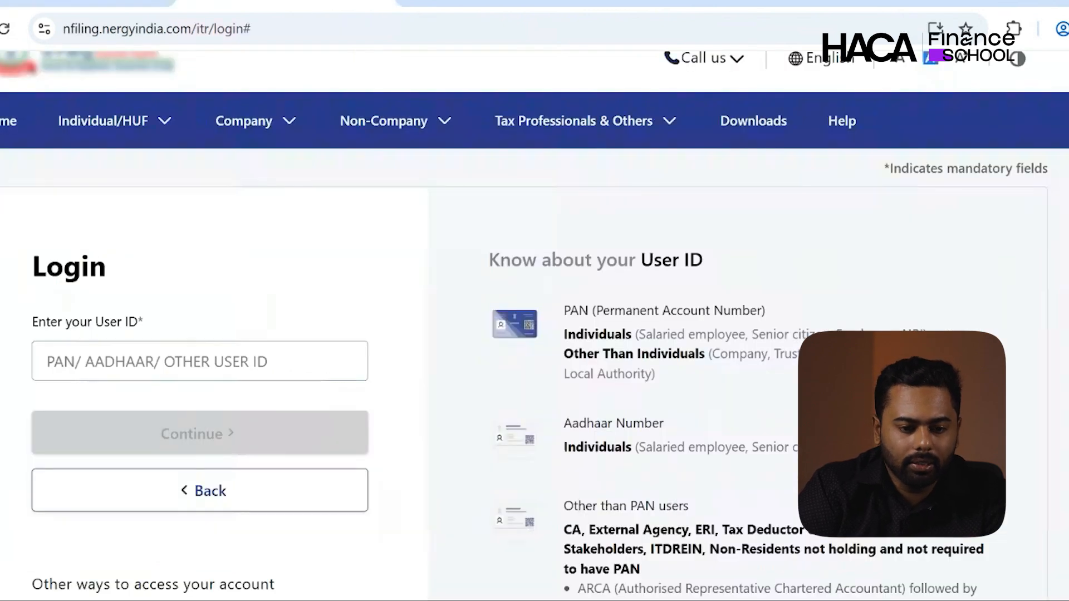
pyautogui.click(218, 349)
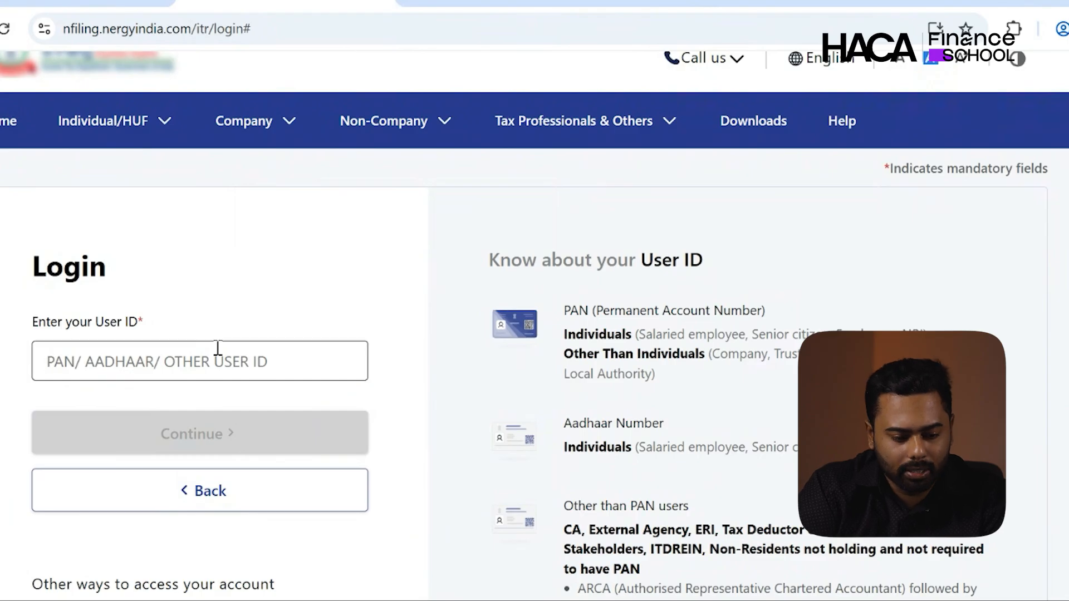
pyautogui.hotkey('ctrl', 'v')
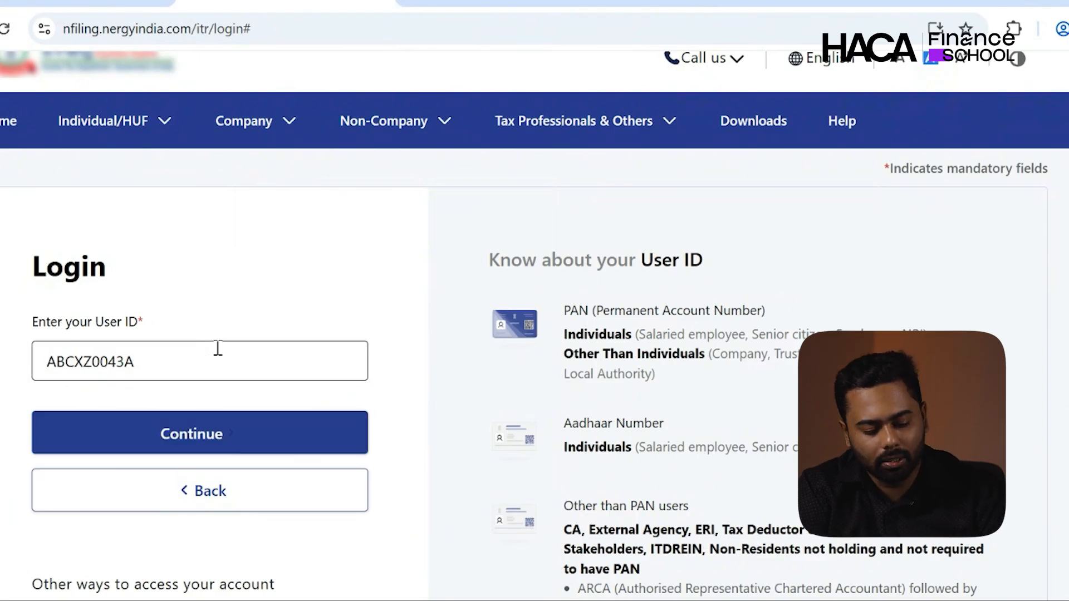
pyautogui.click(192, 448)
pyautogui.scroll(-3, 194, 454)
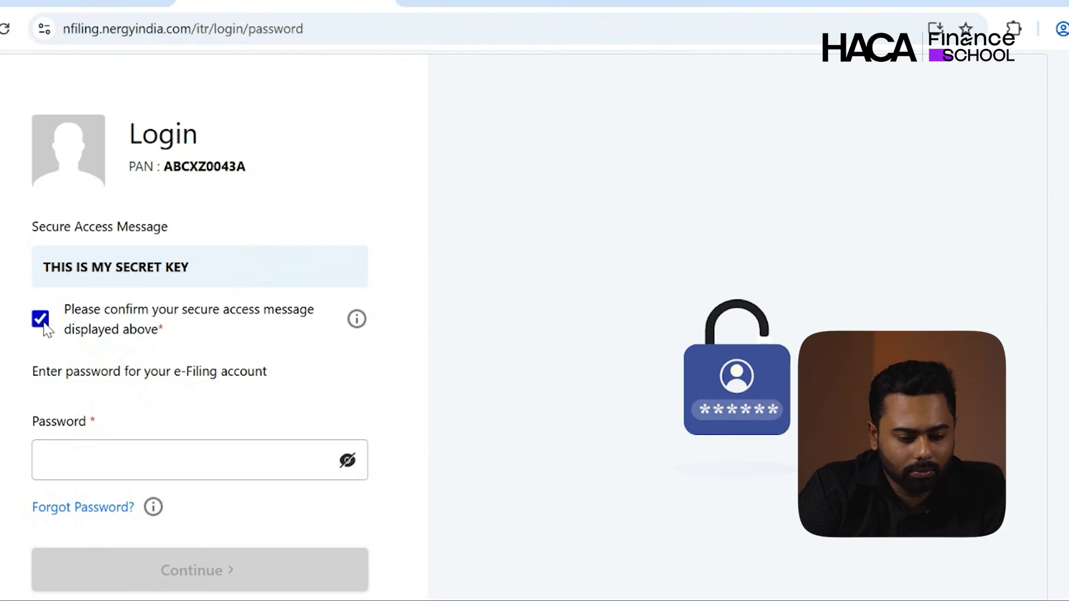
# - Paste the account password copied from the task tab and complete the login
pyautogui.click(112, 1)
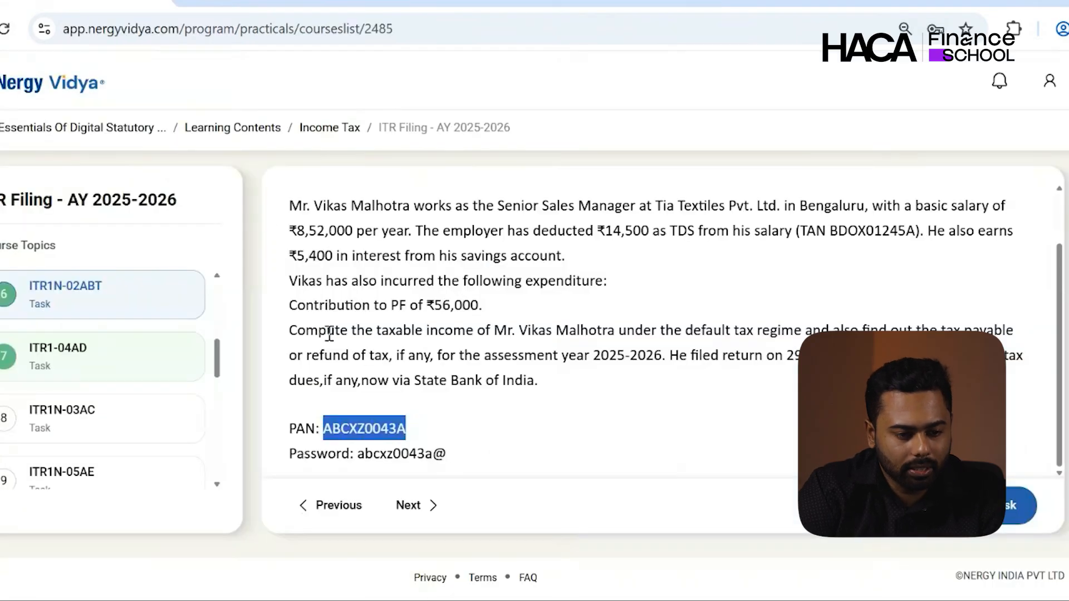
pyautogui.click(359, 454)
pyautogui.moveTo(362, 458); pyautogui.dragTo(444, 458)
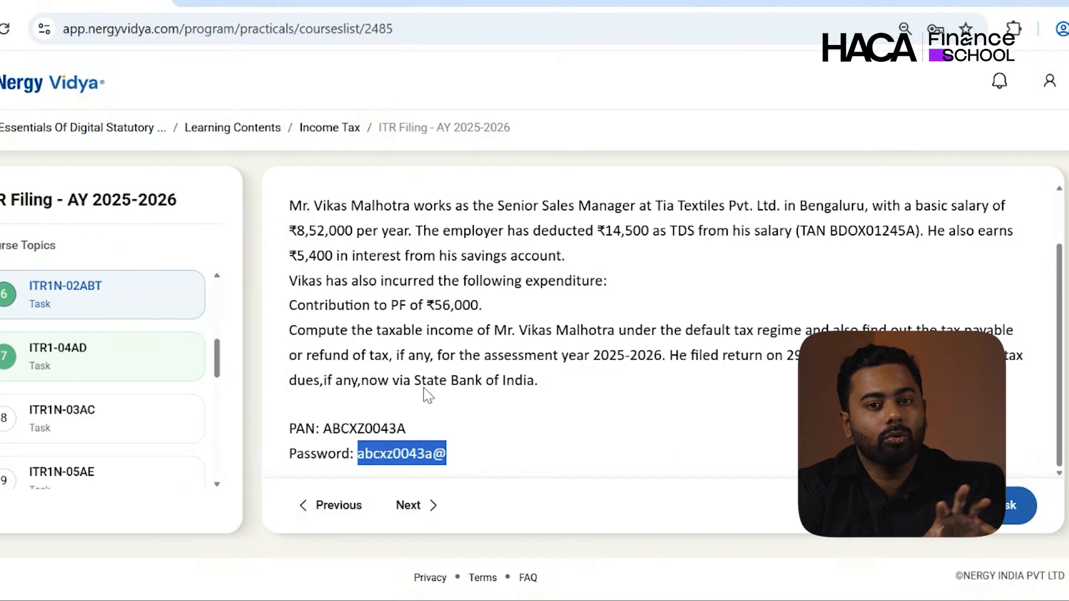
pyautogui.click(300, 3)
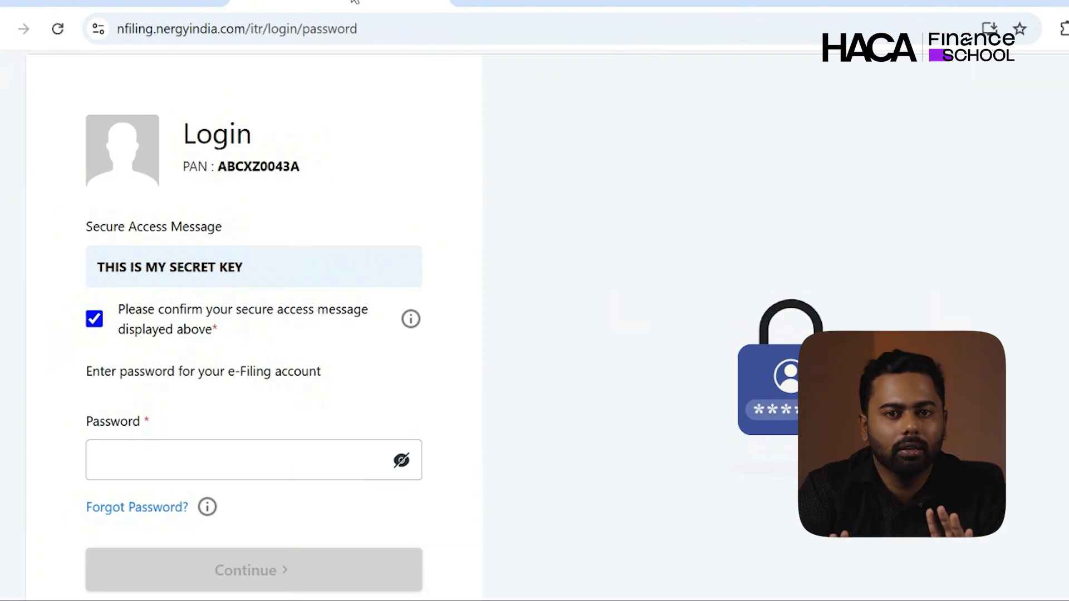
pyautogui.click(118, 453)
pyautogui.click(118, 2)
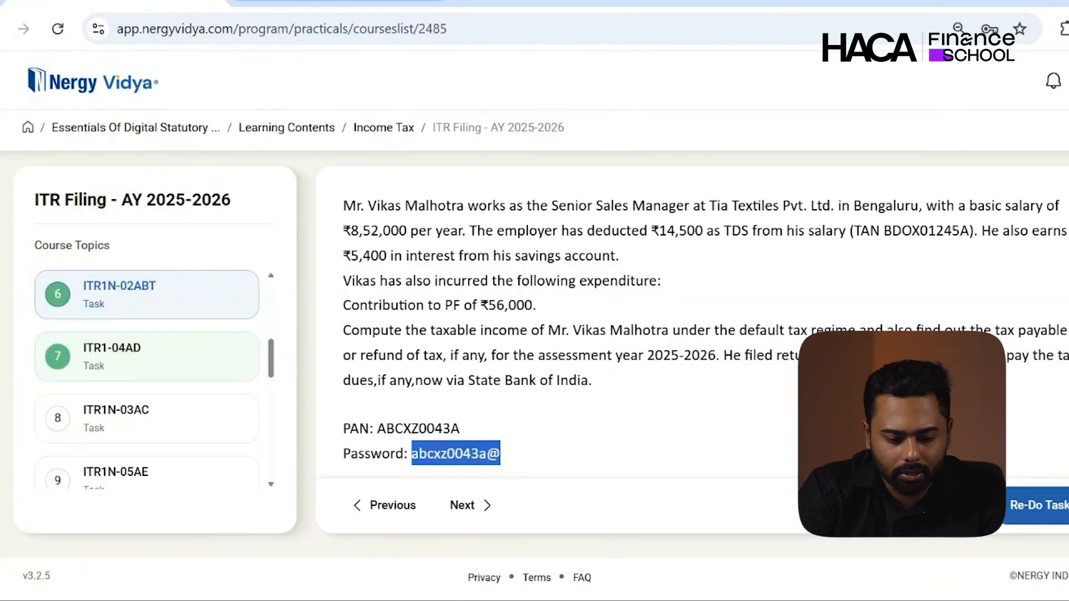
pyautogui.click(381, 5)
pyautogui.hotkey('ctrl', 'v')
pyautogui.scroll(-2, 310, 231)
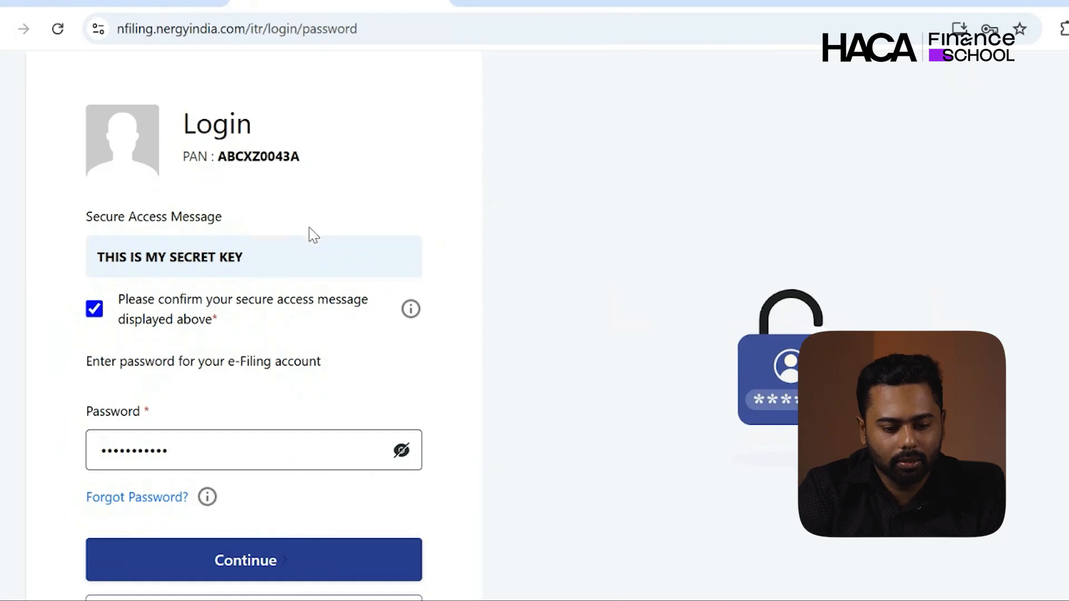
pyautogui.click(276, 452)
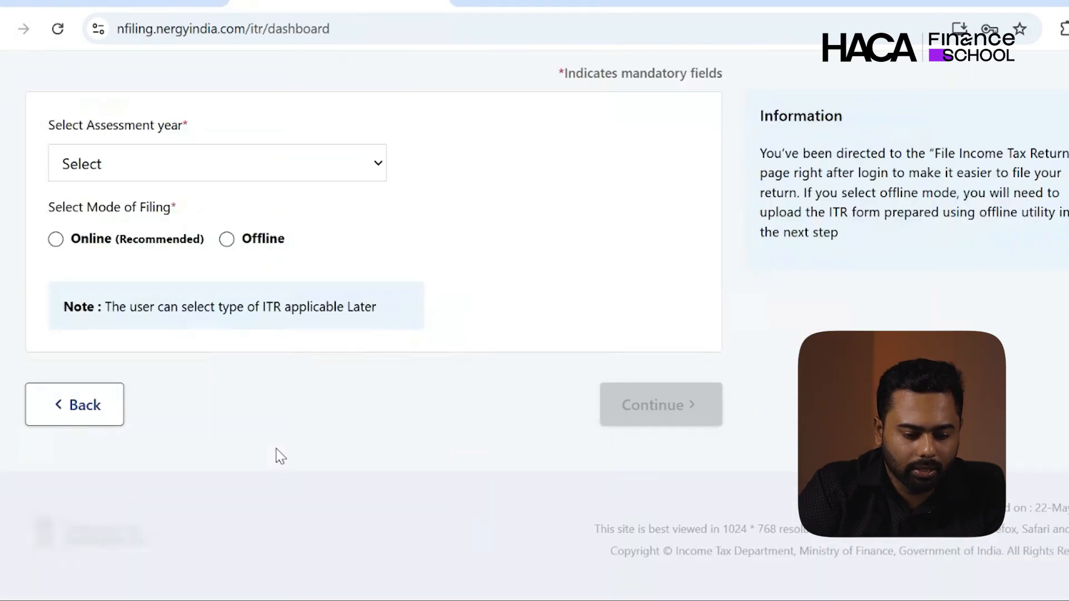
# - Choose assessment year 2025-26 with the Online filing mode and continue
pyautogui.scroll(2, 276, 448)
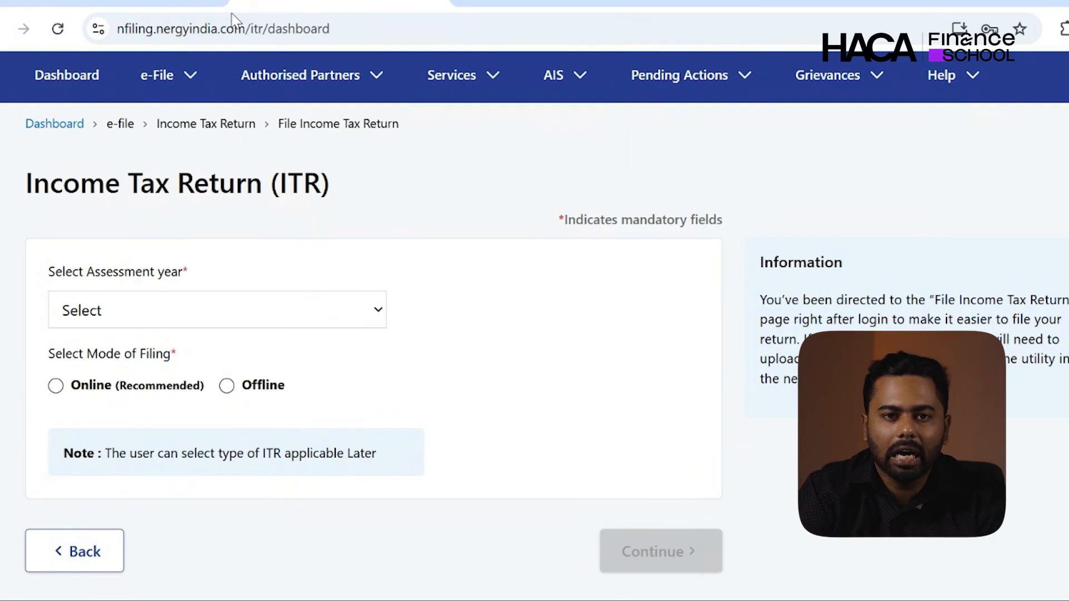
pyautogui.press('Down')
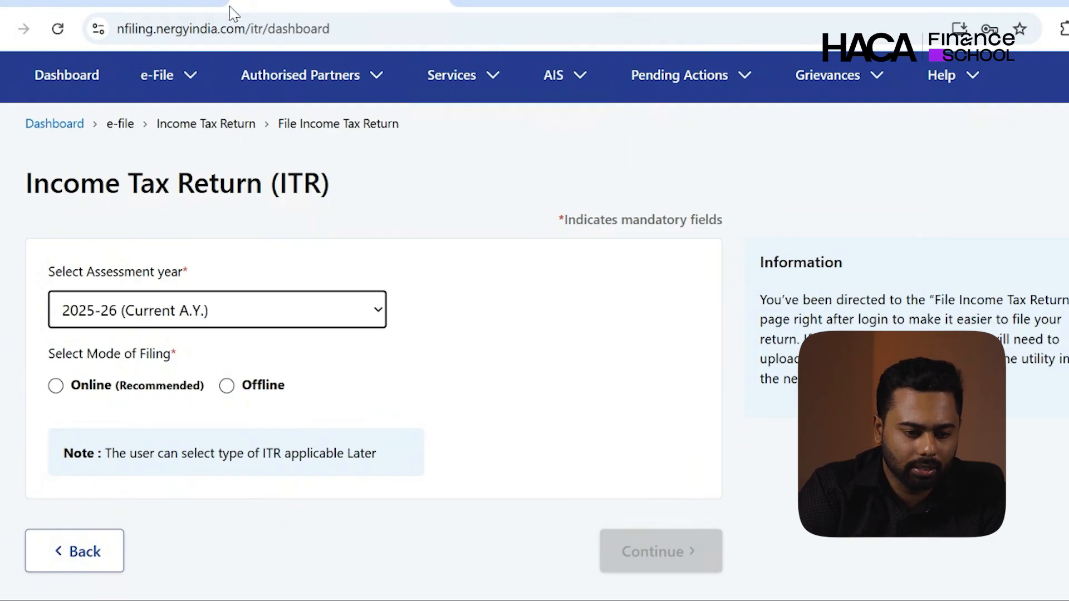
pyautogui.click(55, 386)
pyautogui.scroll(-1, 53, 394)
pyautogui.click(618, 506)
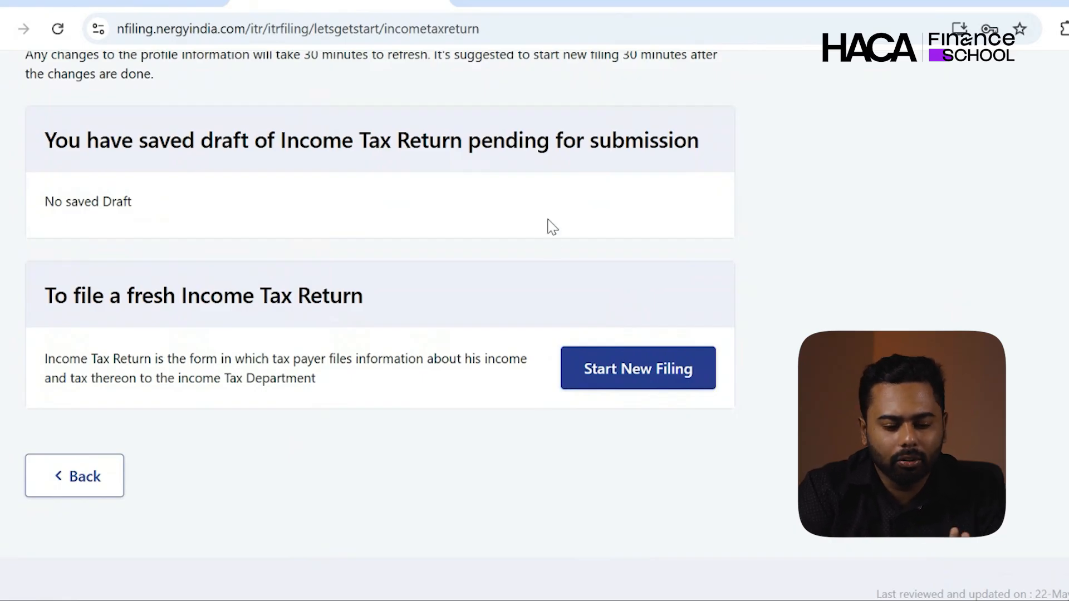
# - Start a new filing with Individual status and proceed with form ITR-1
pyautogui.click(679, 365)
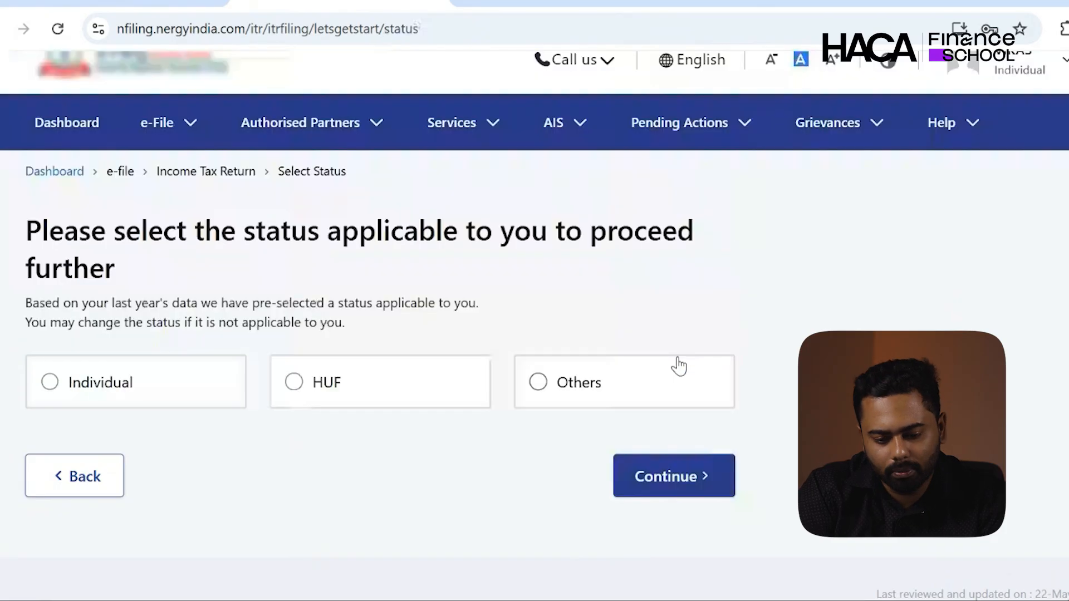
pyautogui.click(188, 392)
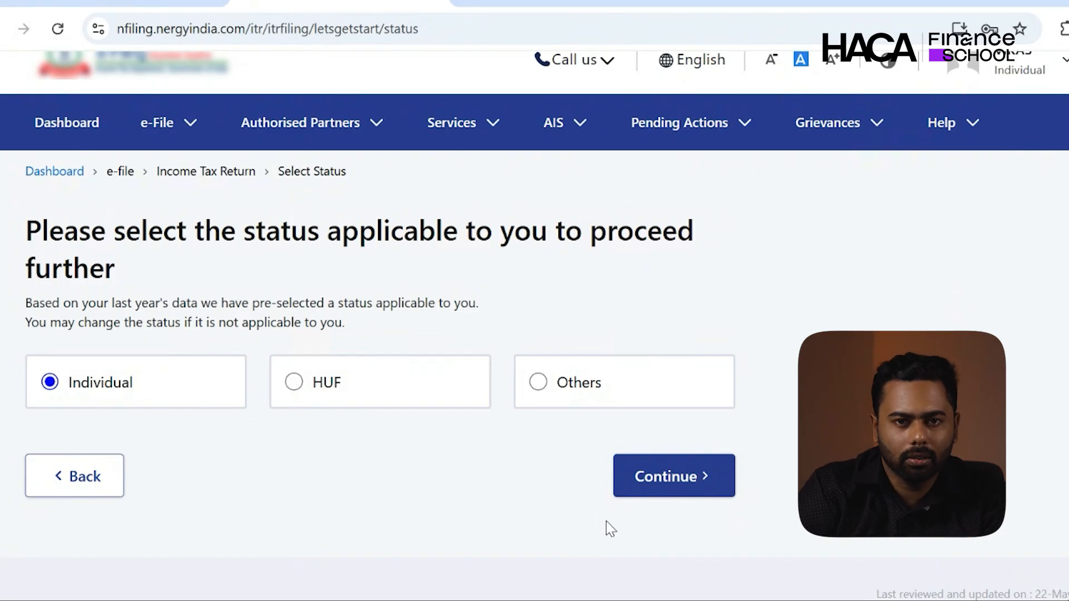
pyautogui.click(679, 477)
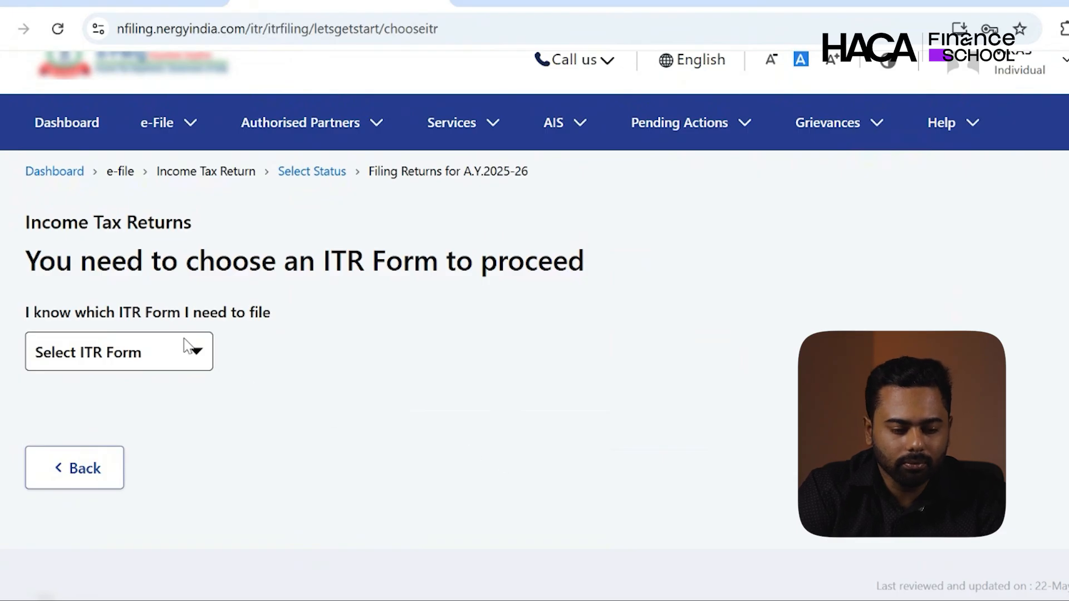
pyautogui.click(105, 404)
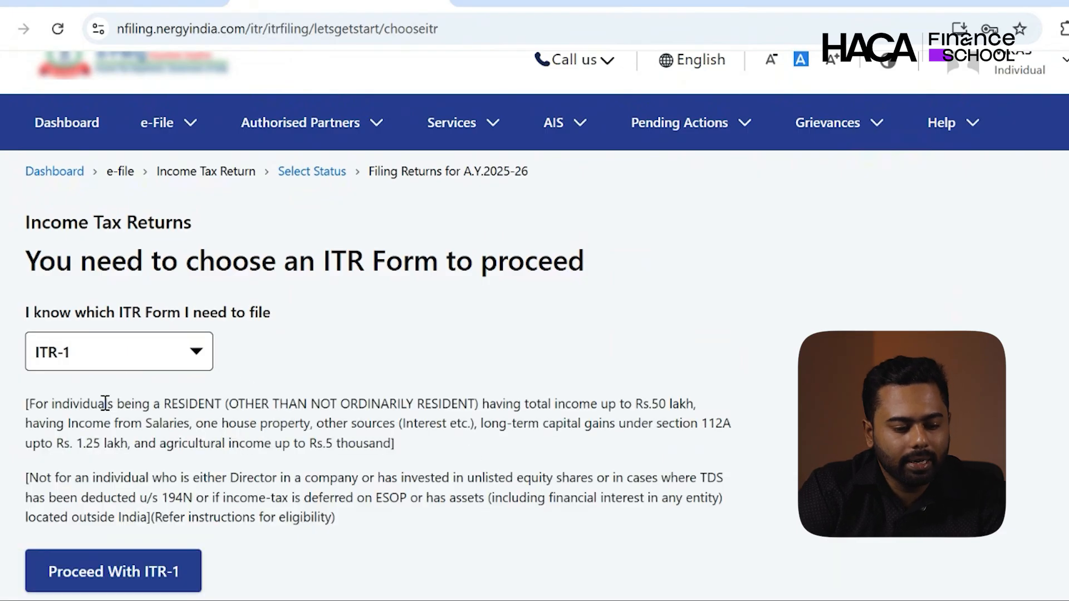
pyautogui.scroll(-2, 105, 404)
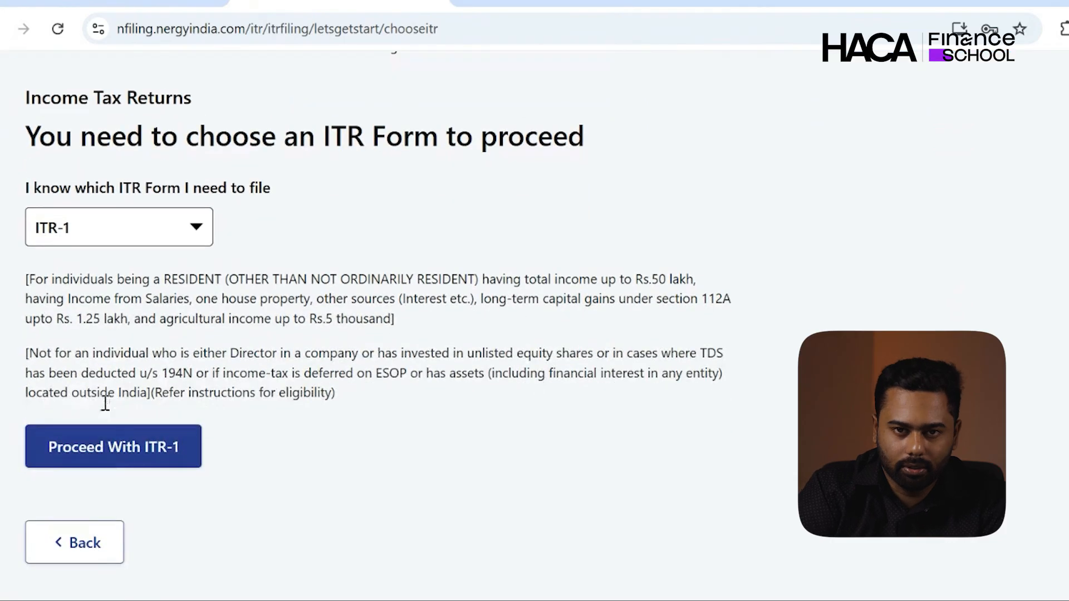
pyautogui.click(130, 454)
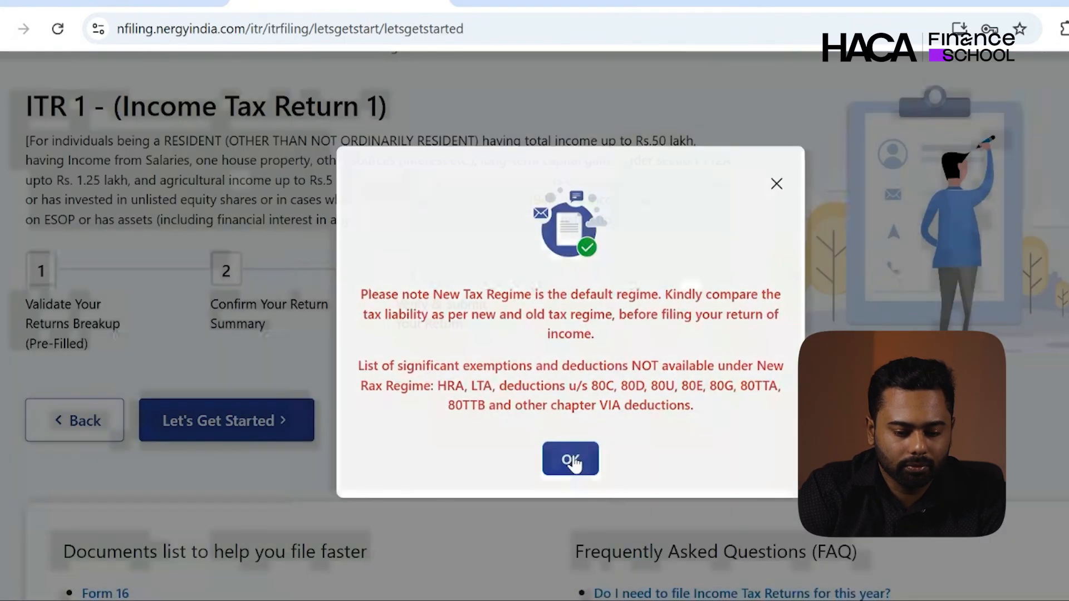
# - Acknowledge the New Tax Regime notice and give 'Taxable income is more than basic exemption limit' as filing reason
pyautogui.click(573, 463)
pyautogui.scroll(-2, 573, 461)
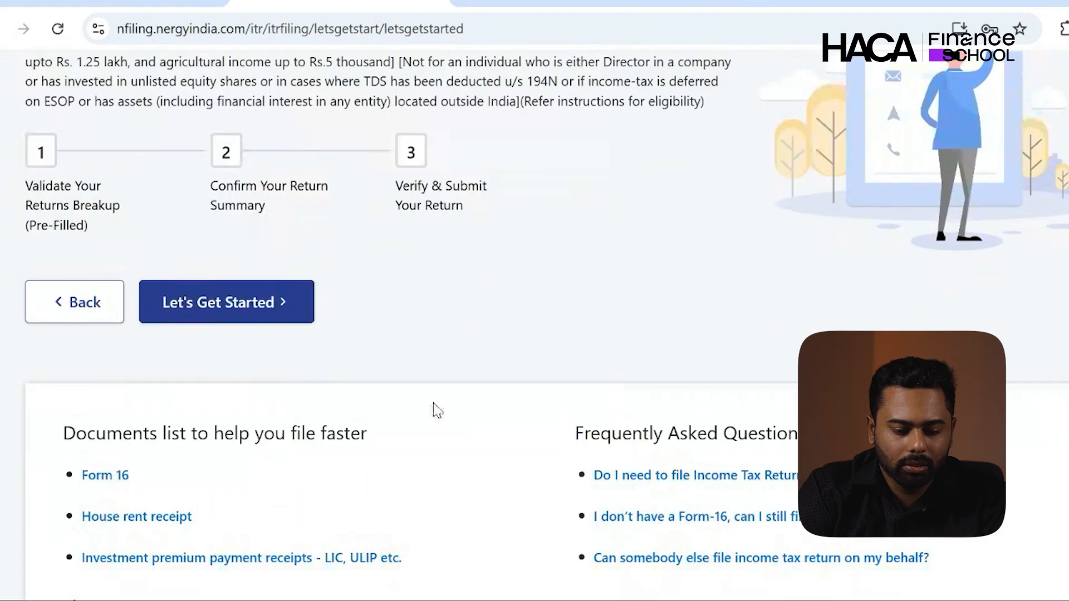
pyautogui.click(291, 311)
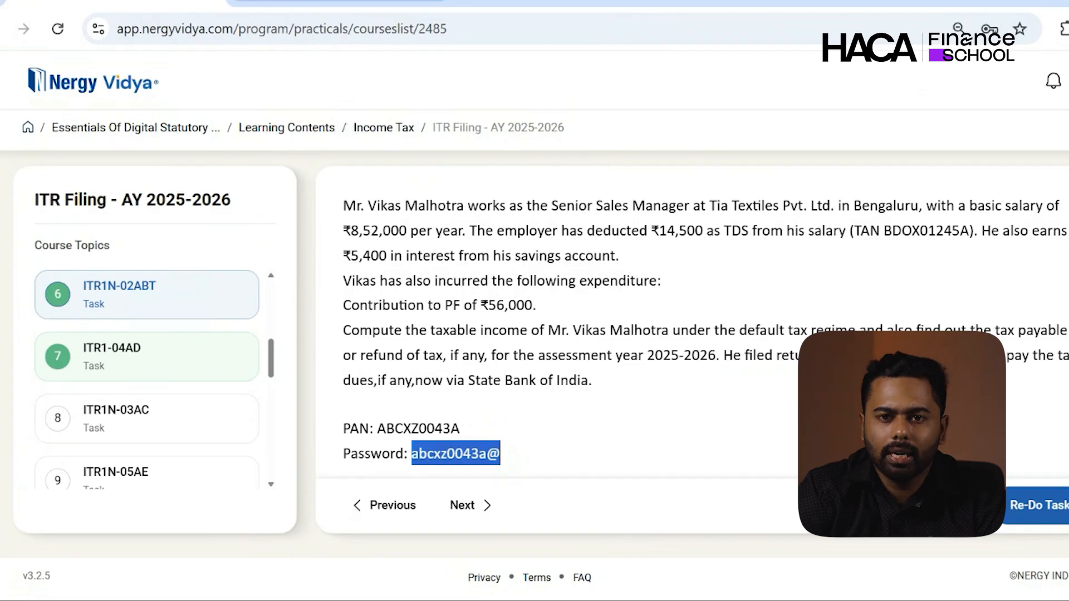
pyautogui.click(312, 1)
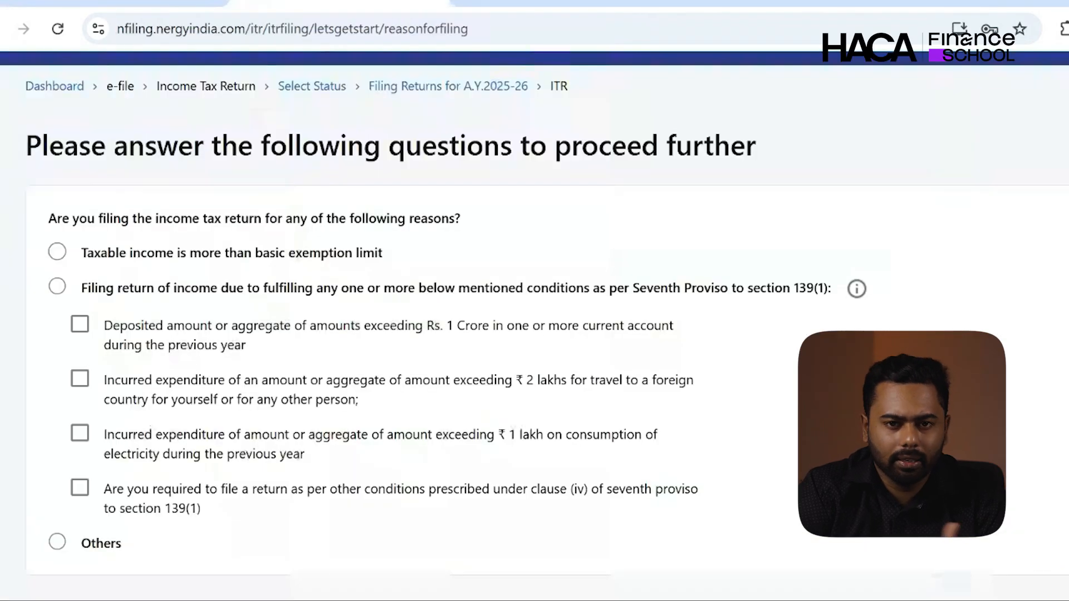
pyautogui.click(248, 254)
pyautogui.scroll(-3, 247, 256)
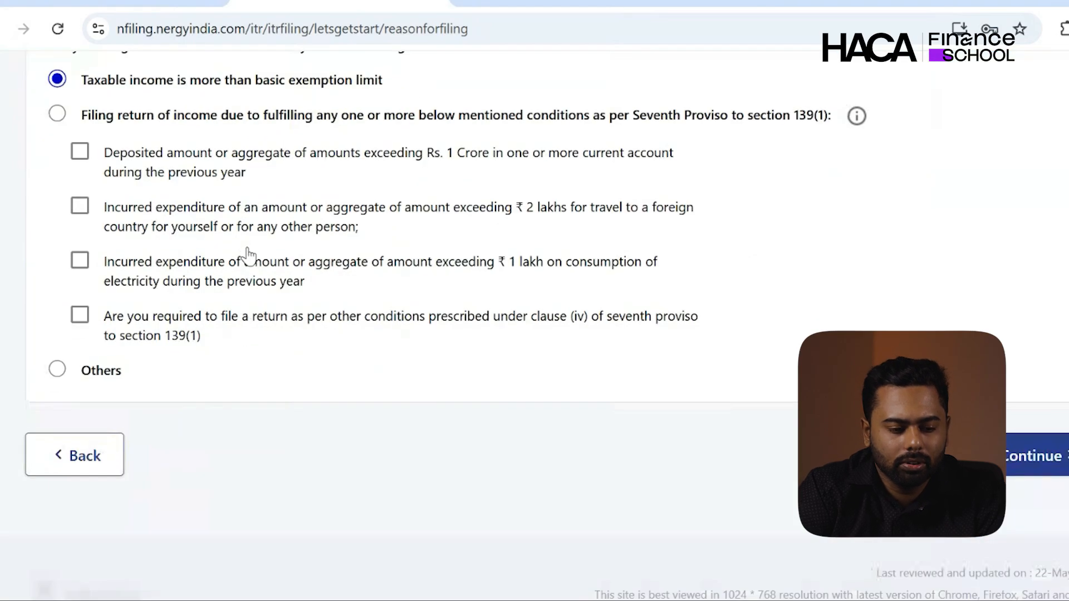
pyautogui.click(1052, 453)
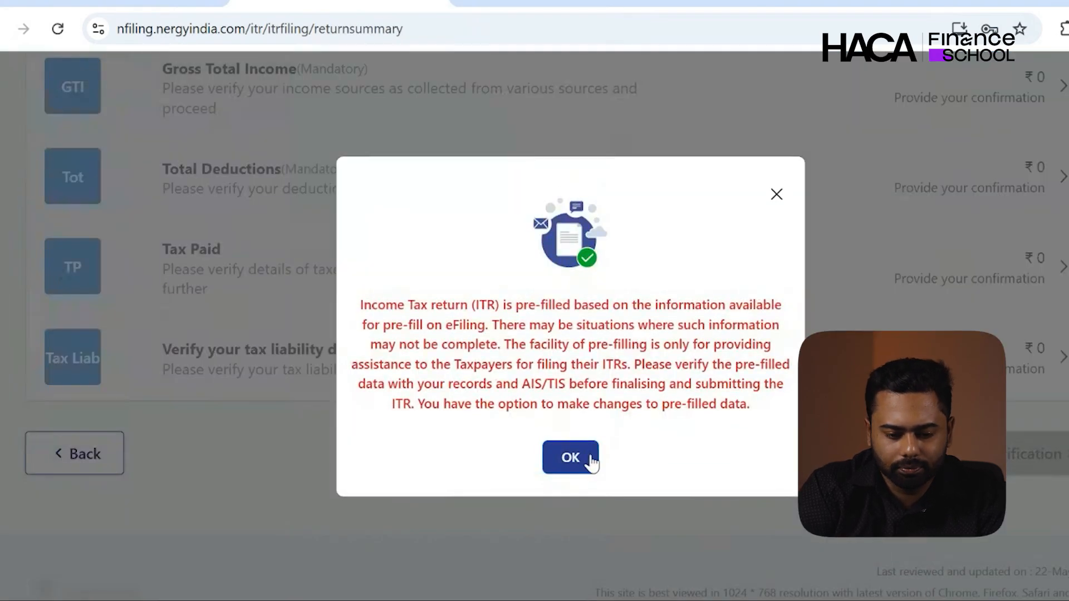
# - Dismiss the pre-filled data notice and open the Personal Information section of the return
pyautogui.click(570, 457)
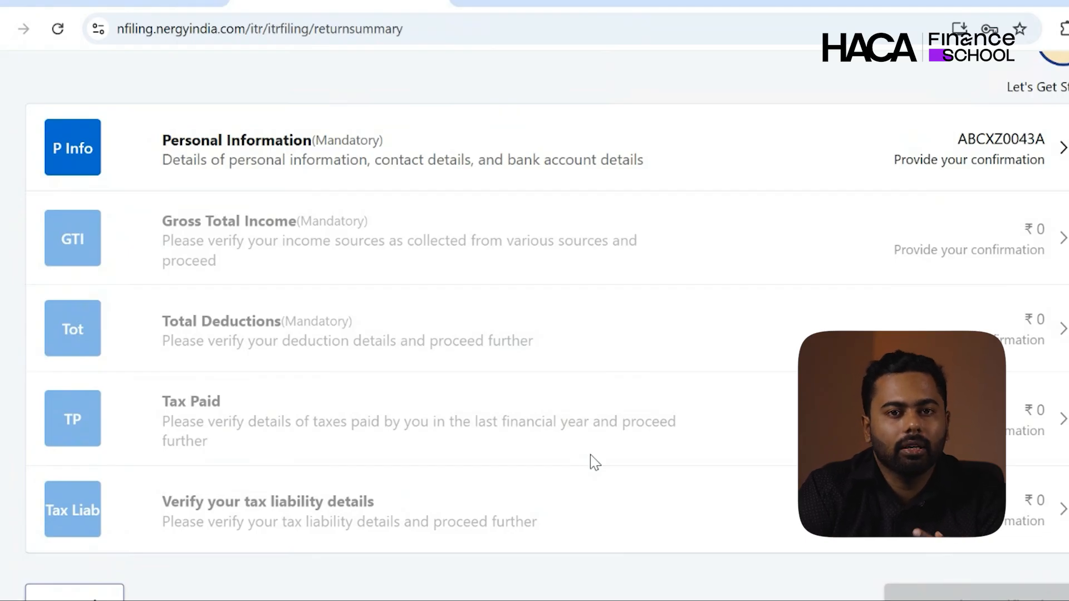
pyautogui.click(642, 166)
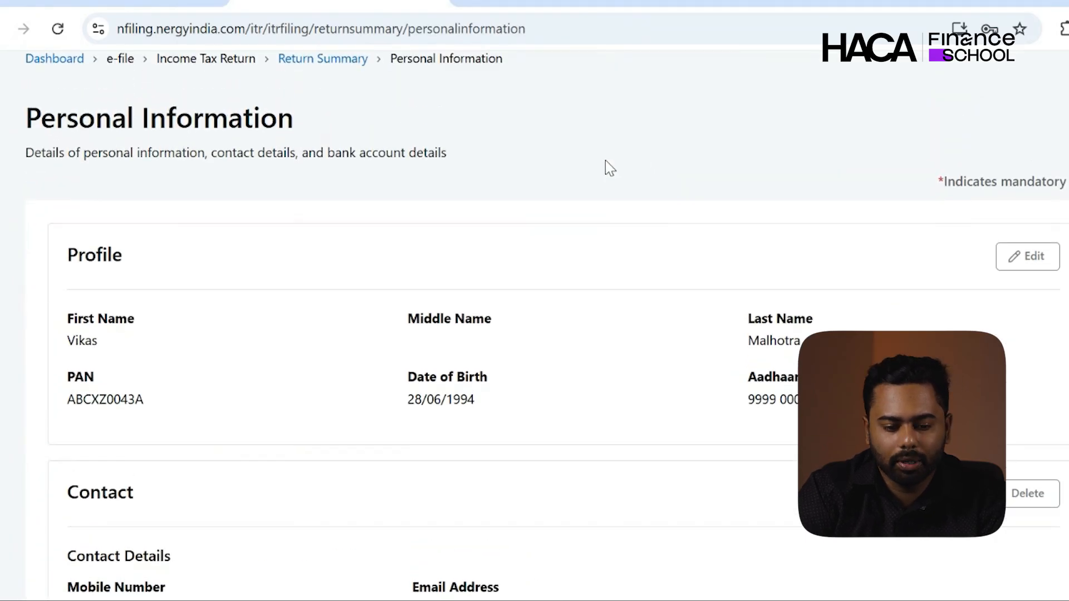
# - Check the case study details, then set Nature of Employment to Others
pyautogui.click(150, 1)
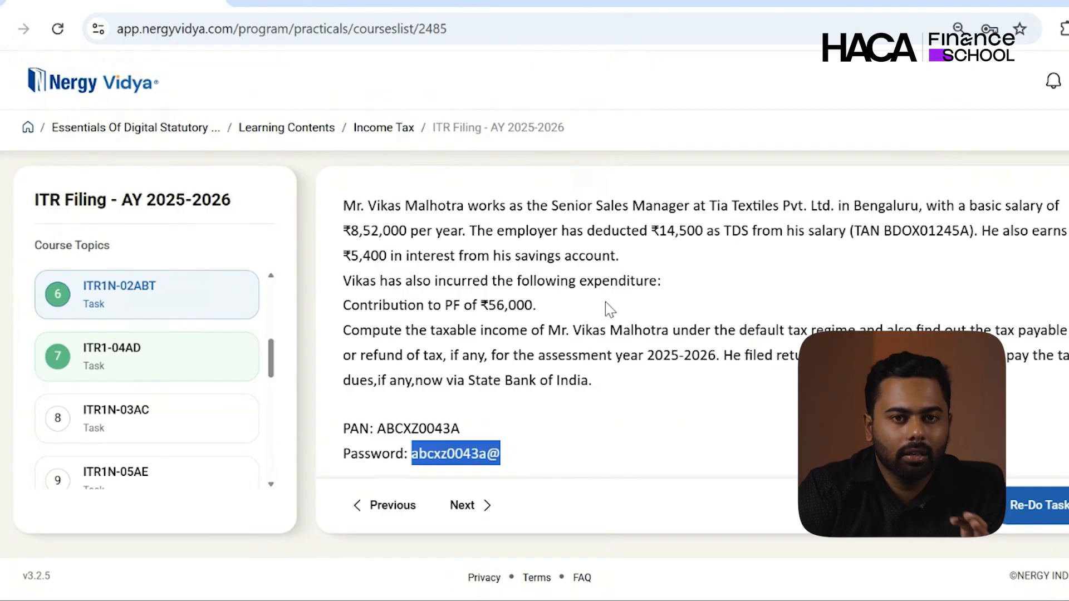
pyautogui.click(337, 2)
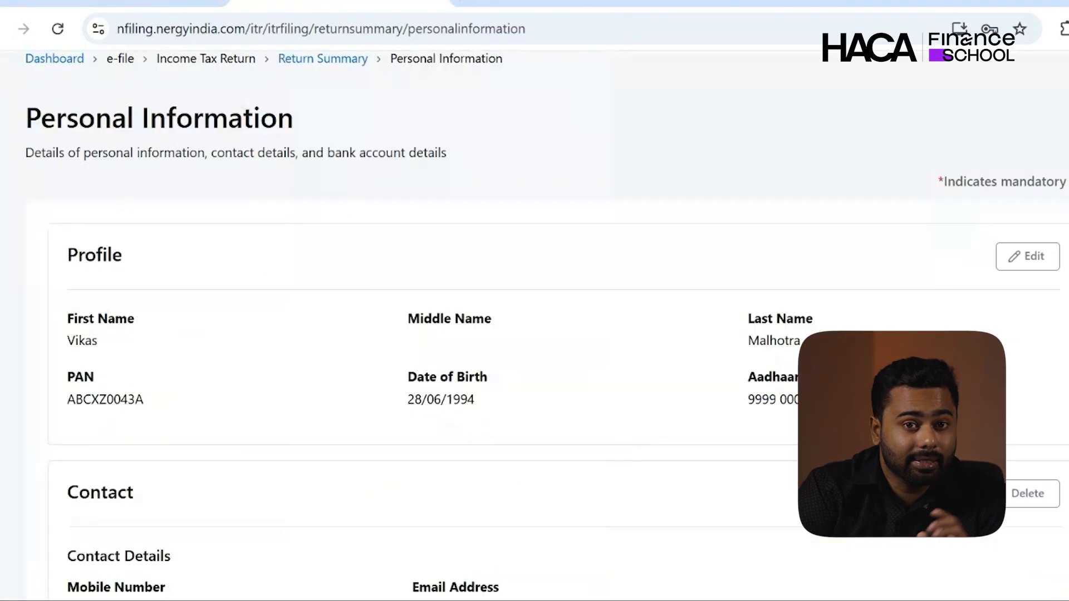
pyautogui.scroll(-3, 285, 415)
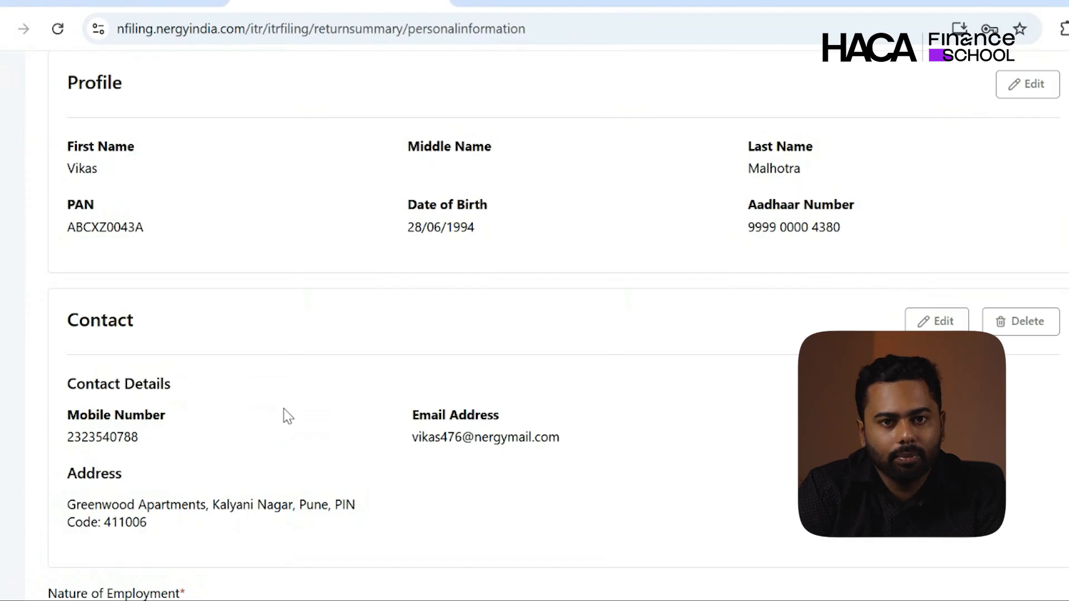
pyautogui.scroll(-4, 285, 415)
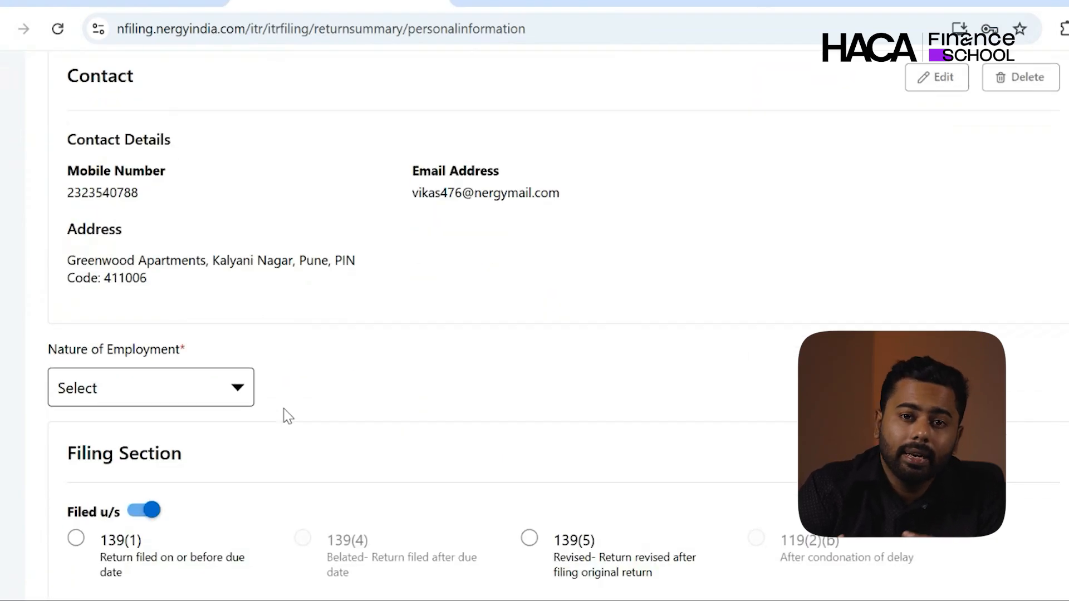
pyautogui.click(224, 328)
pyautogui.scroll(-2, 227, 334)
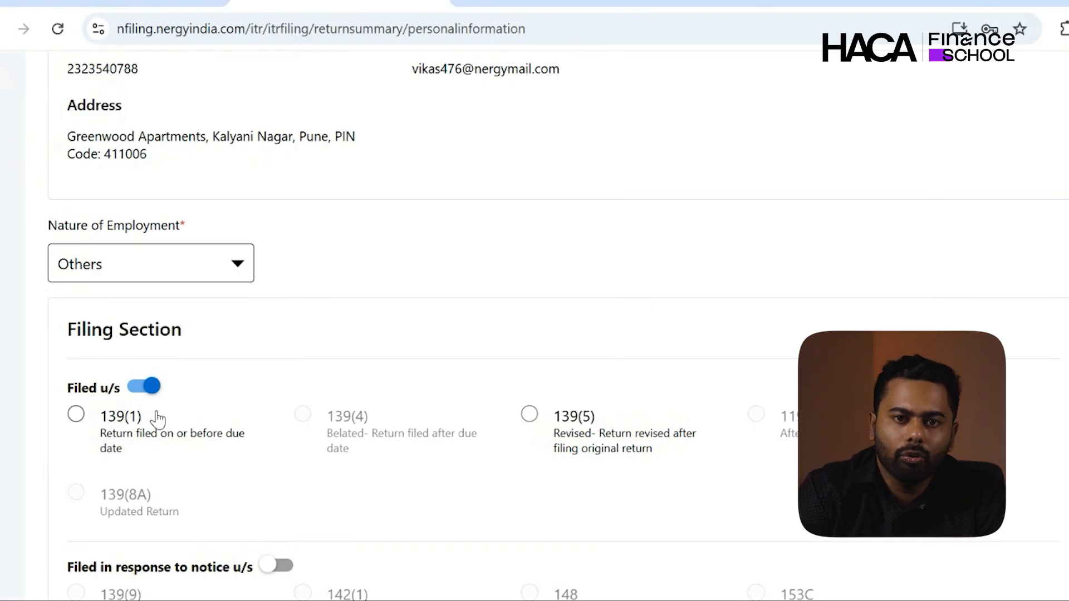
# - File under section 139(1) and answer No to opting out of the new tax regime
pyautogui.click(77, 414)
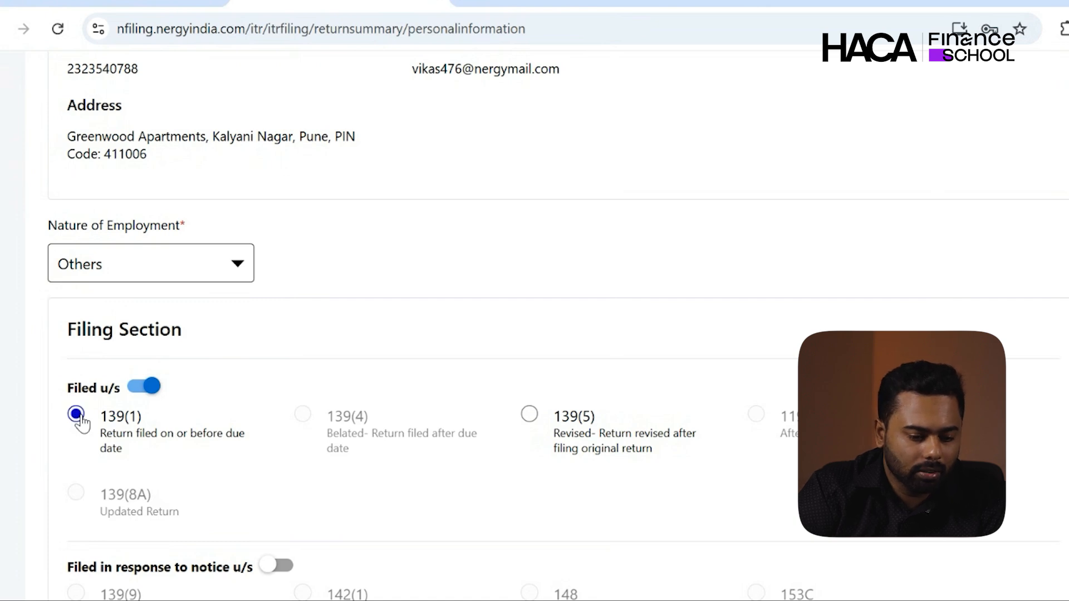
pyautogui.scroll(-4, 82, 423)
pyautogui.scroll(-3, 82, 423)
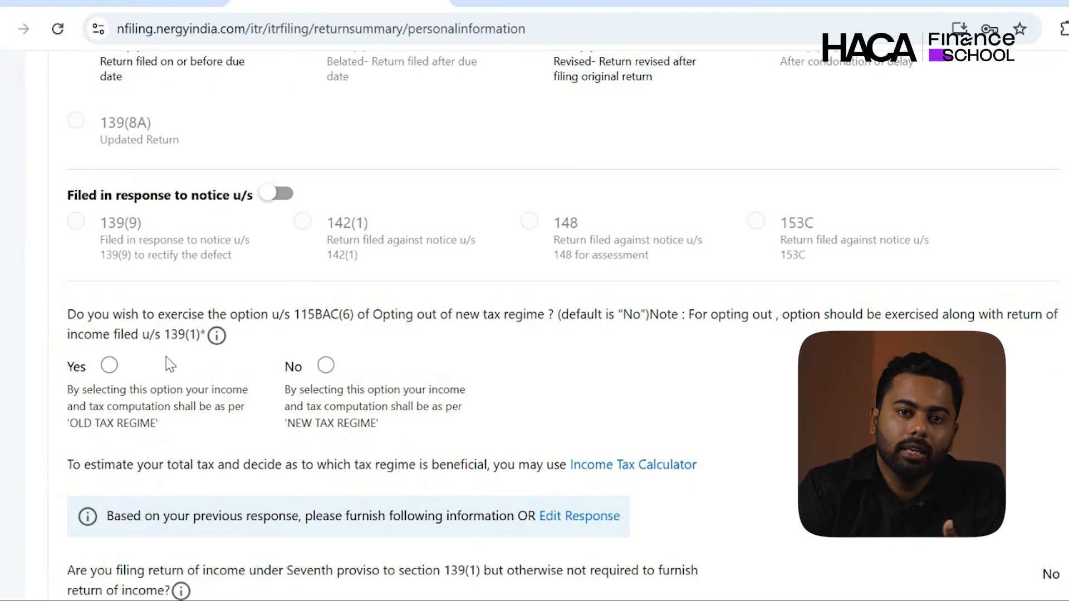
pyautogui.click(325, 366)
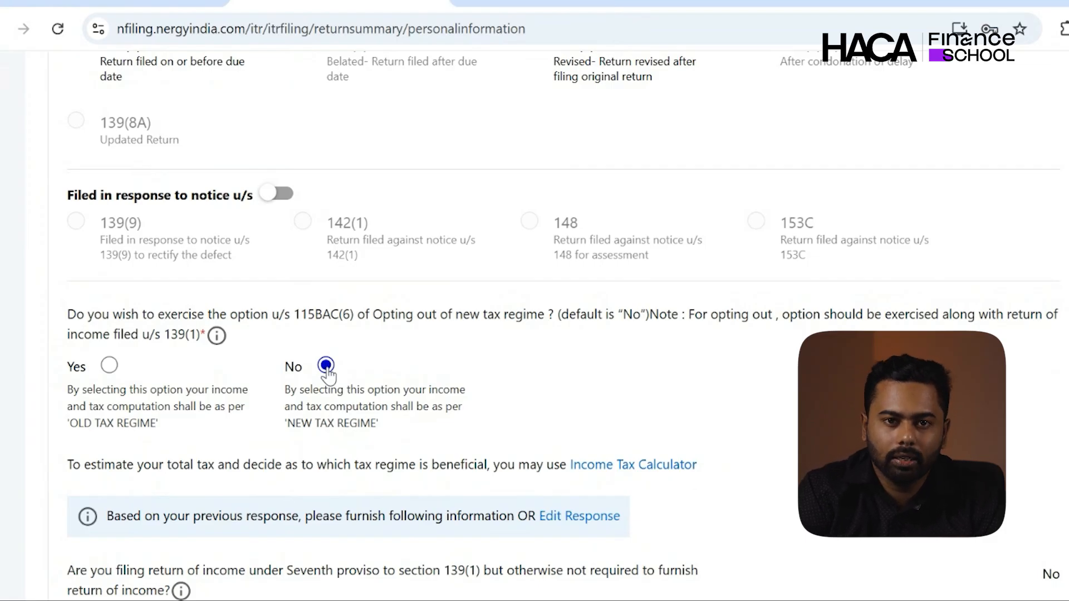
# - Review the bank account details and confirm the Personal Information section
pyautogui.scroll(-5, 327, 376)
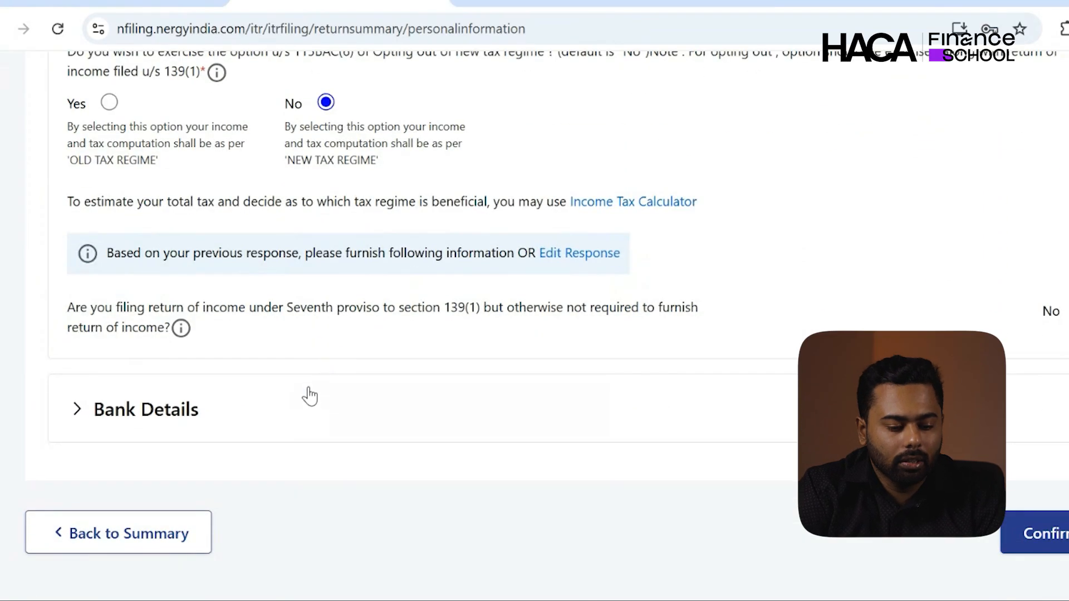
pyautogui.click(280, 405)
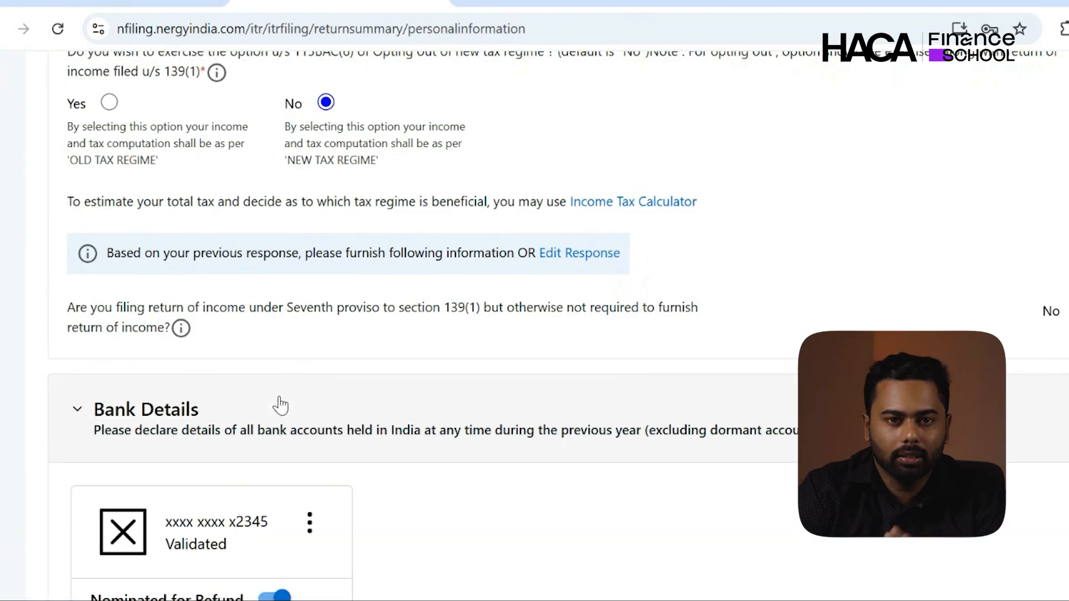
pyautogui.scroll(-2, 280, 406)
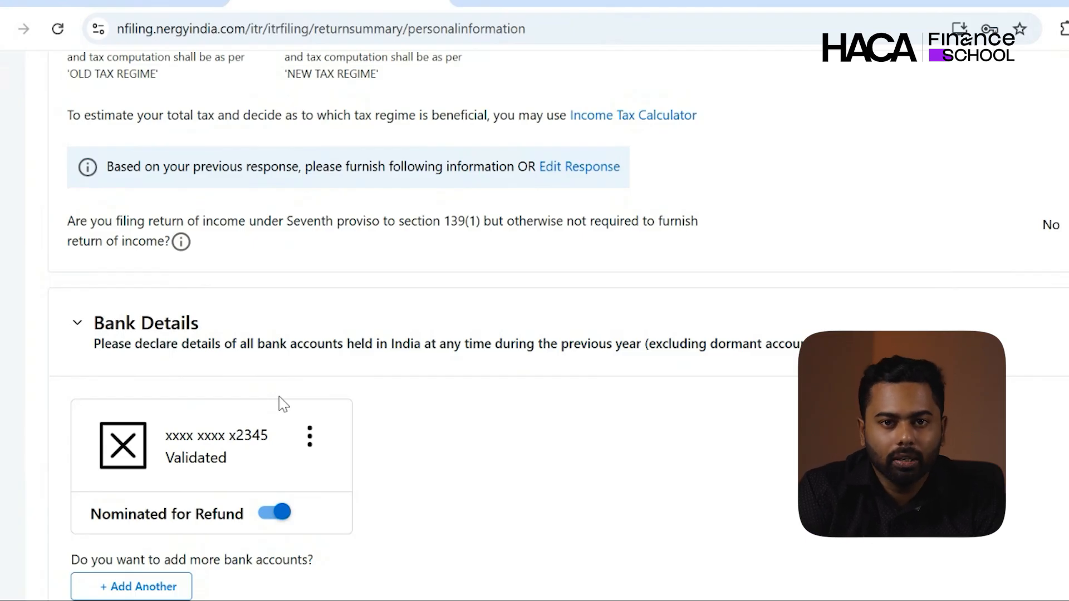
pyautogui.scroll(-5, 282, 403)
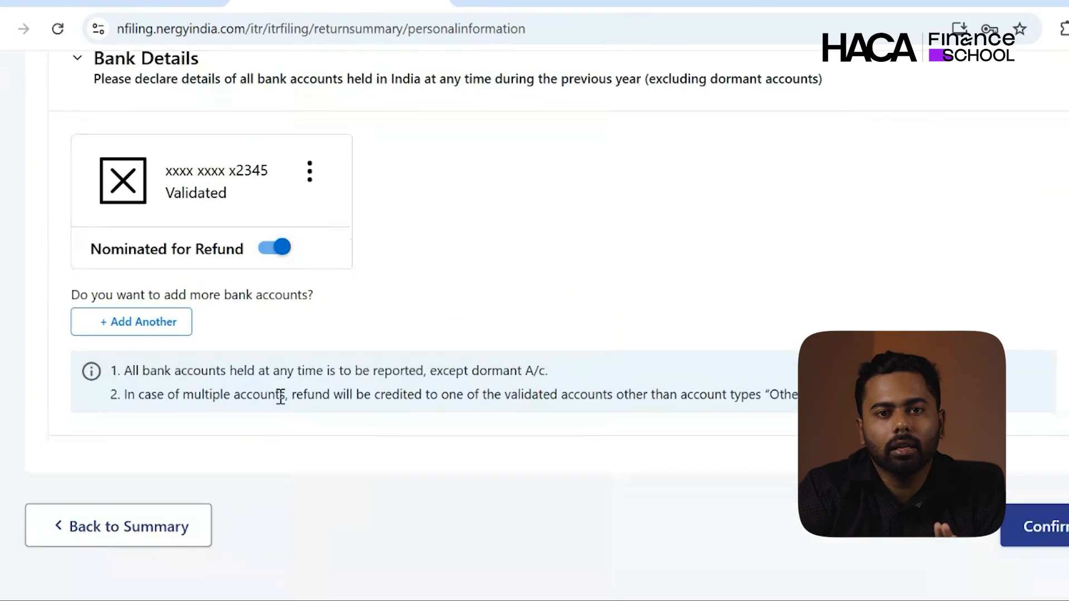
pyautogui.click(1029, 527)
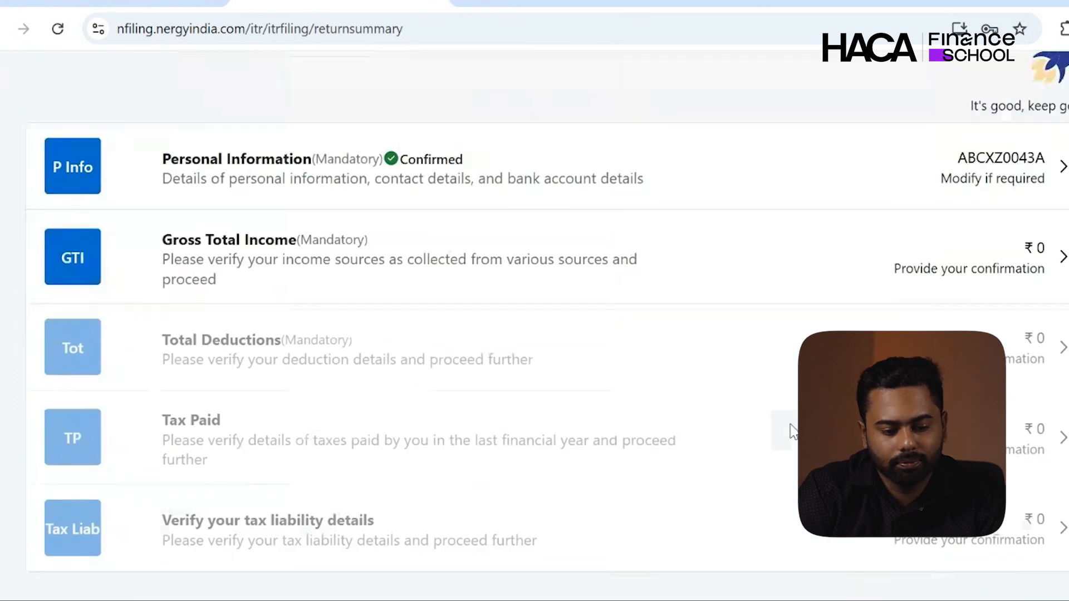
# - Open Gross Total Income and look up the 8,52,000 basic salary in the case study
pyautogui.click(793, 268)
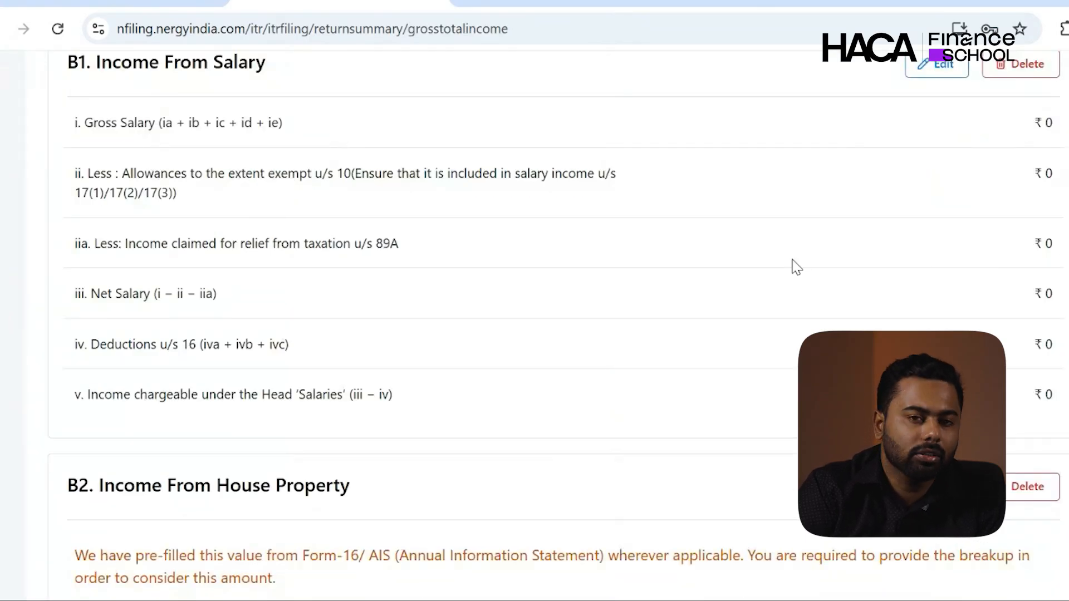
pyautogui.scroll(2, 795, 267)
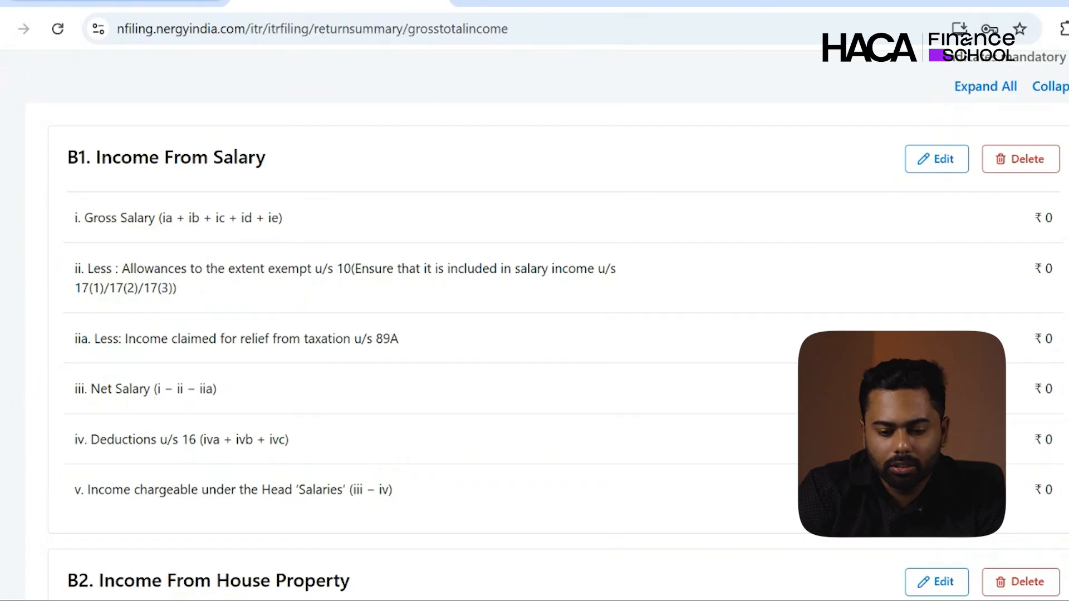
pyautogui.click(142, 2)
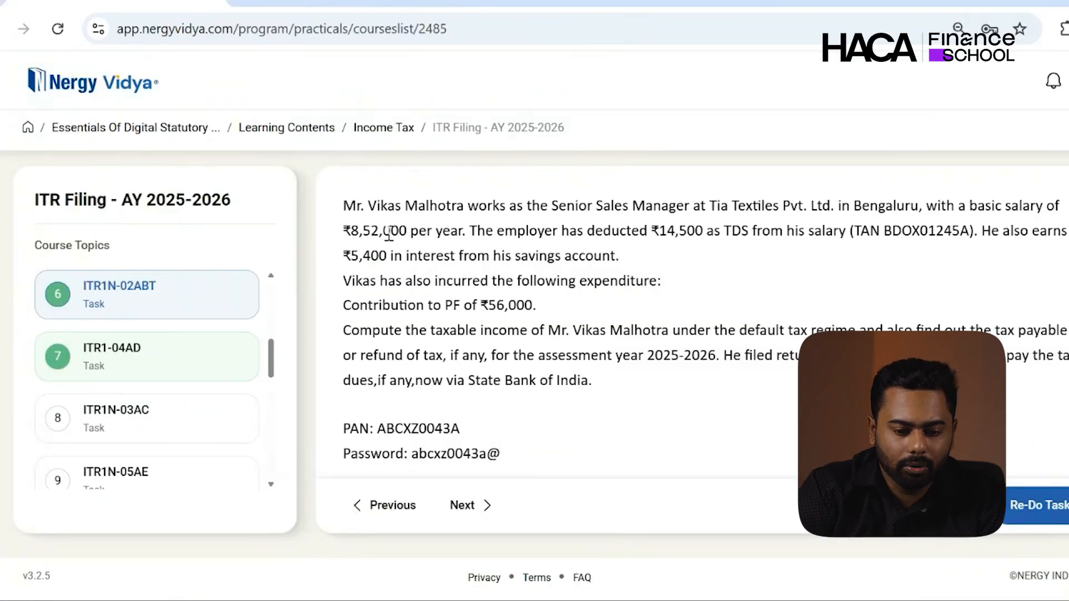
pyautogui.doubleClick(389, 233)
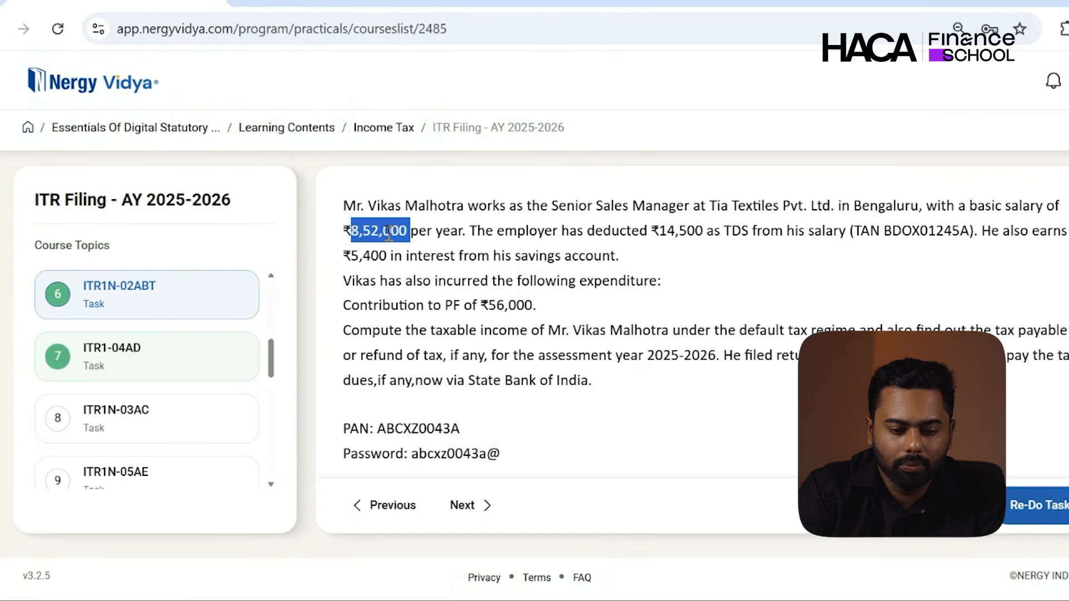
pyautogui.click(340, 1)
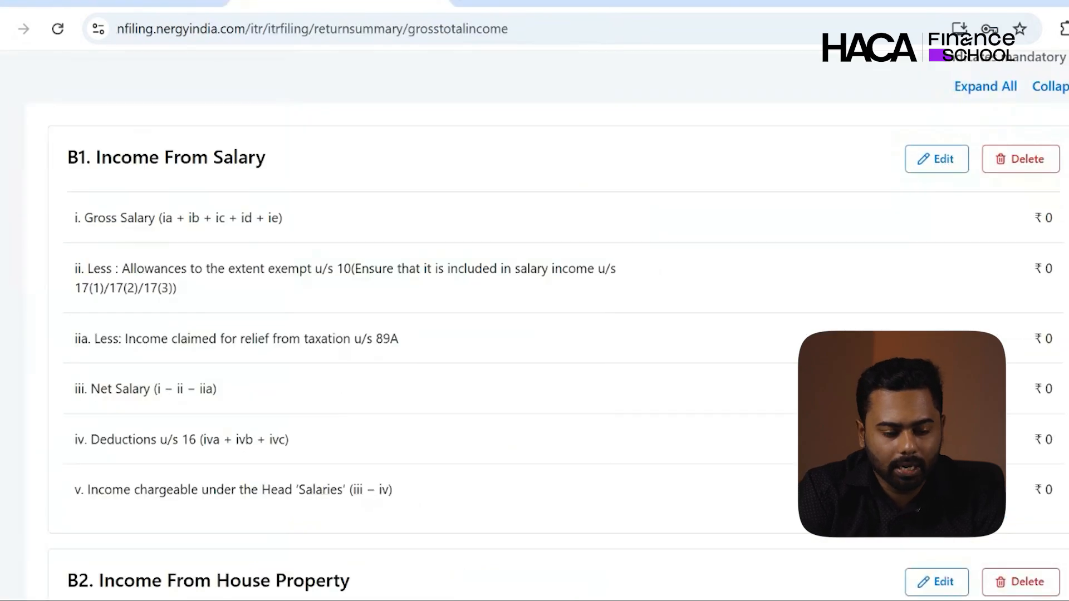
# - Enter 8,52,000 as salary under section 17(1) and save the salary details
pyautogui.click(936, 160)
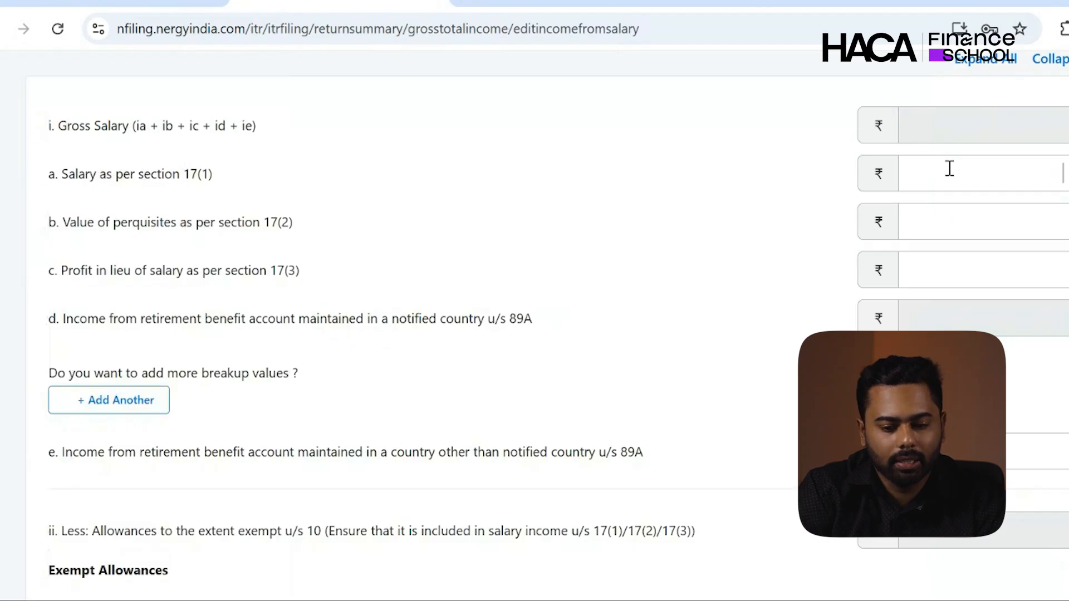
pyautogui.click(949, 168)
pyautogui.write('8,52,00')
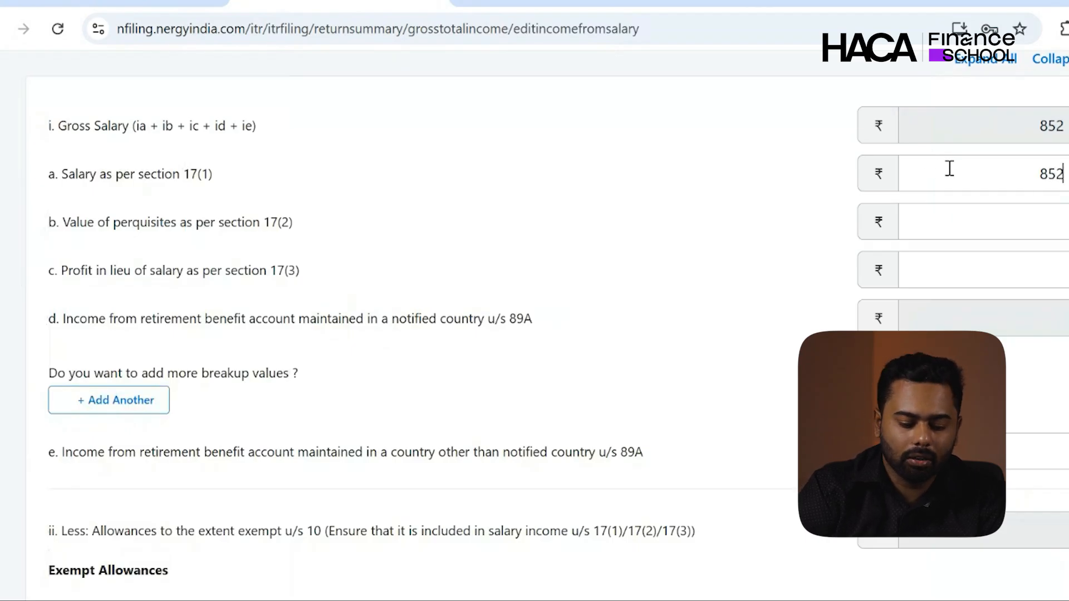
pyautogui.write('0')
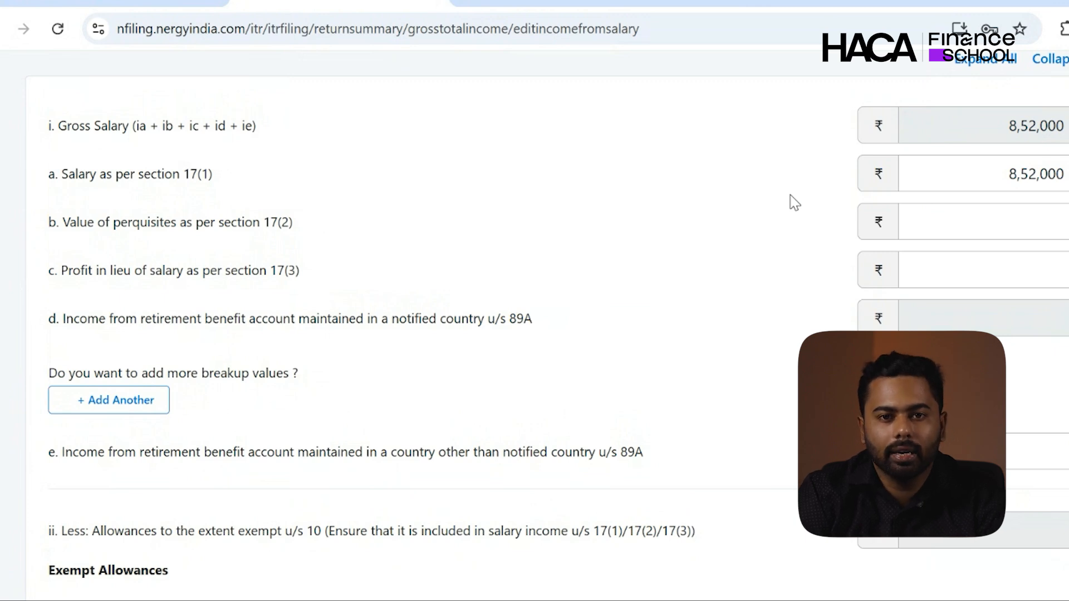
pyautogui.scroll(-6, 743, 315)
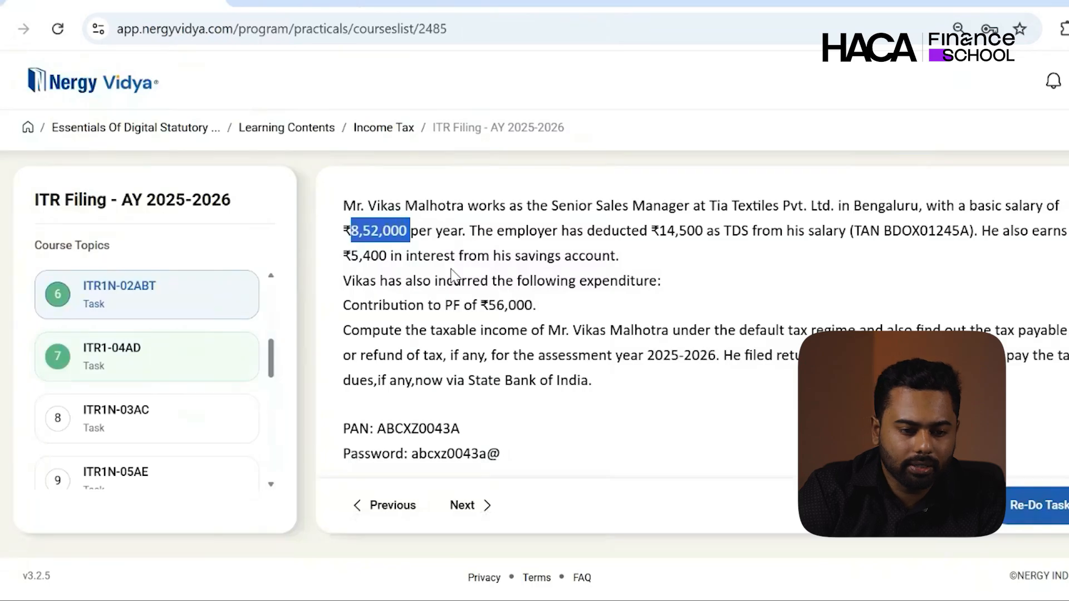
pyautogui.click(345, 8)
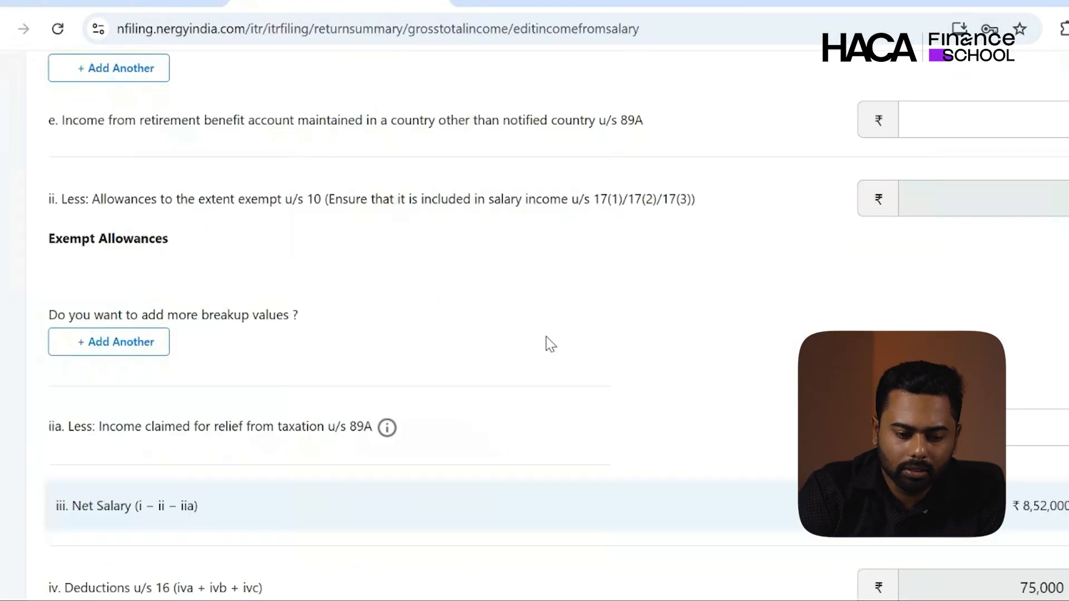
pyautogui.scroll(-5, 548, 350)
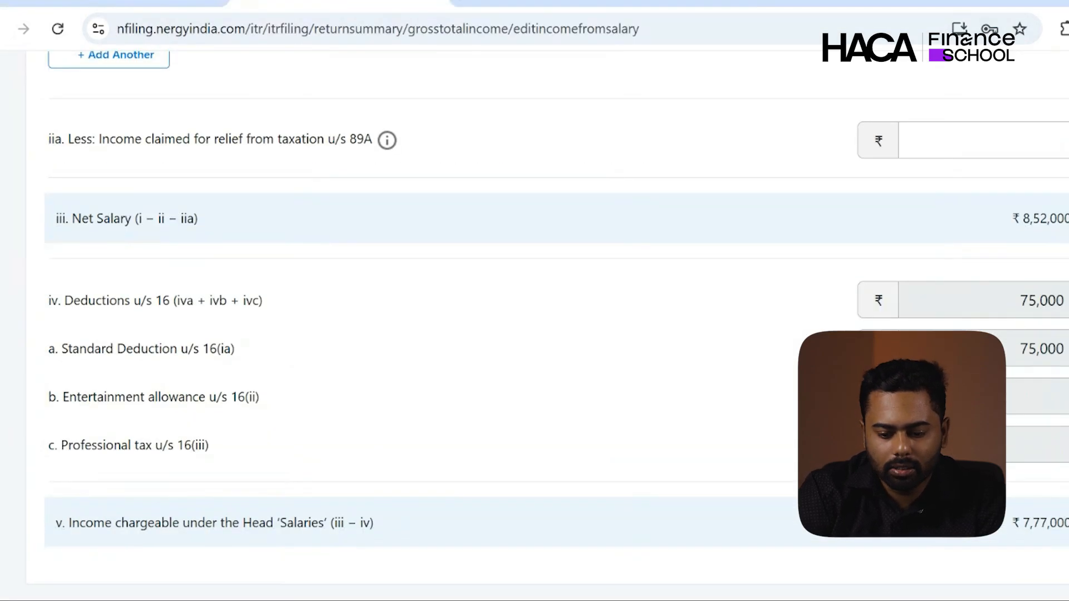
pyautogui.scroll(-3, 535, 301)
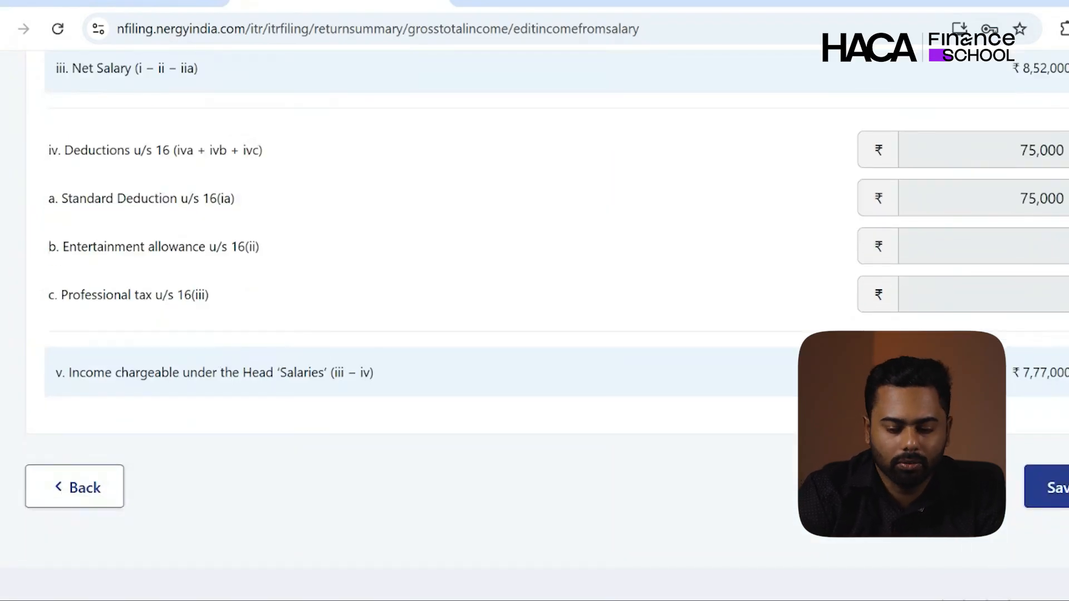
pyautogui.click(1052, 489)
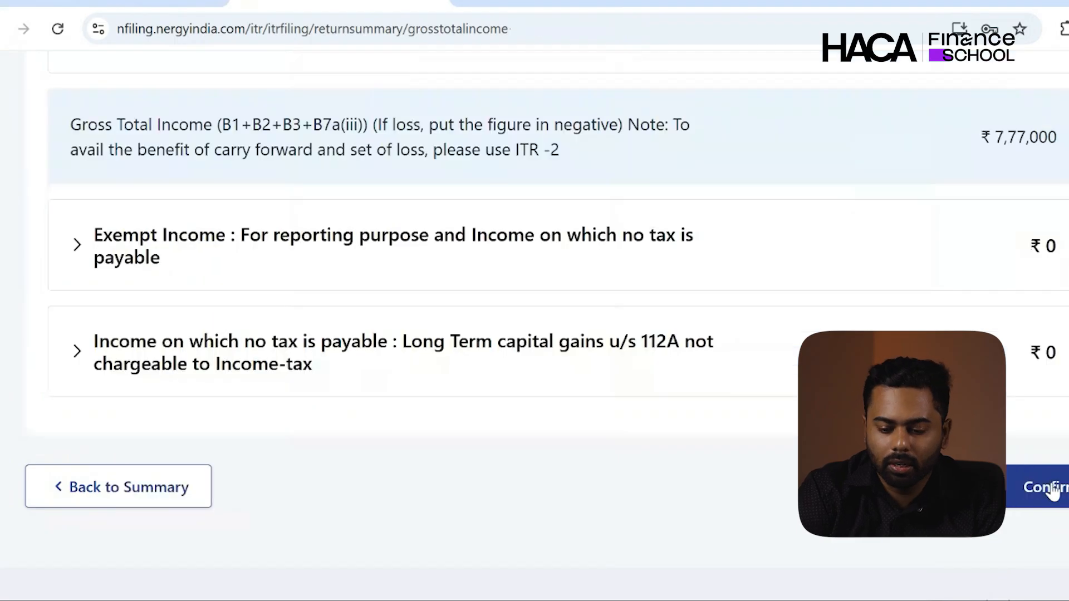
# - Find the 5,400 savings bank interest figure in the task description
pyautogui.scroll(5, 535, 301)
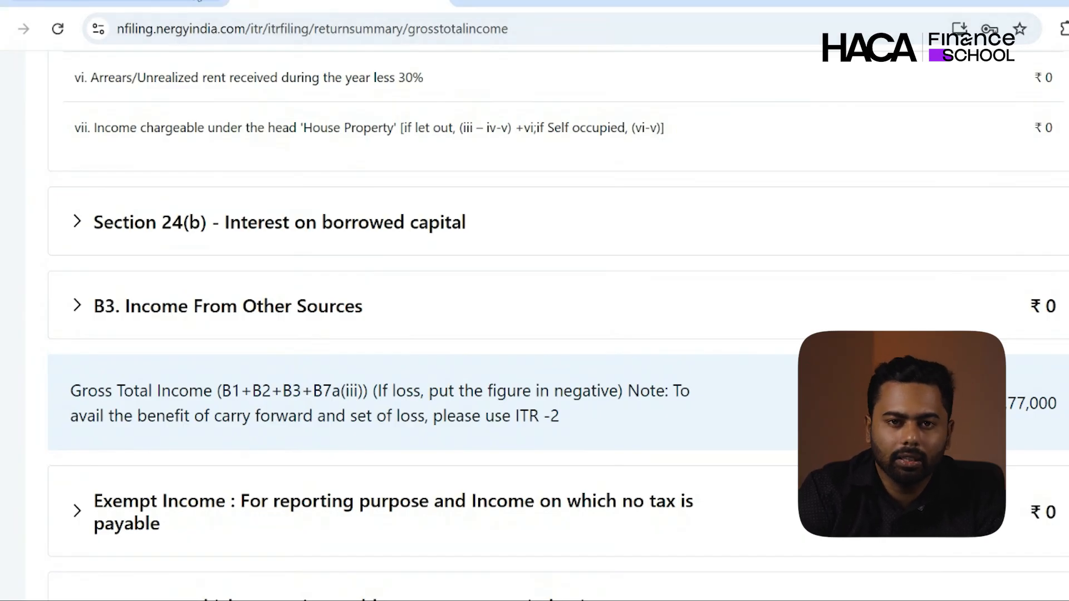
pyautogui.click(186, 6)
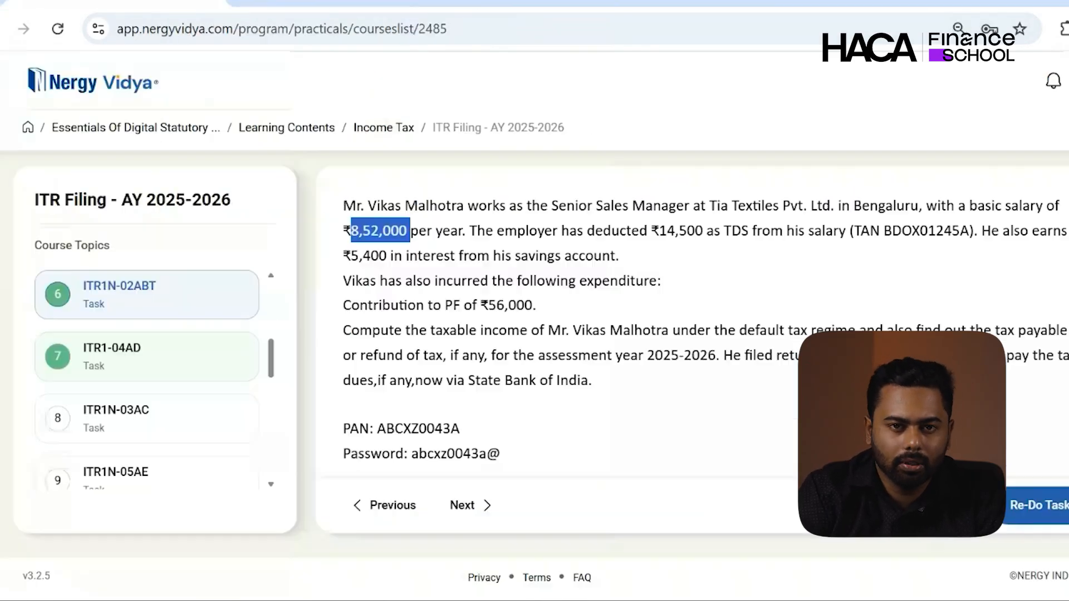
pyautogui.doubleClick(369, 257)
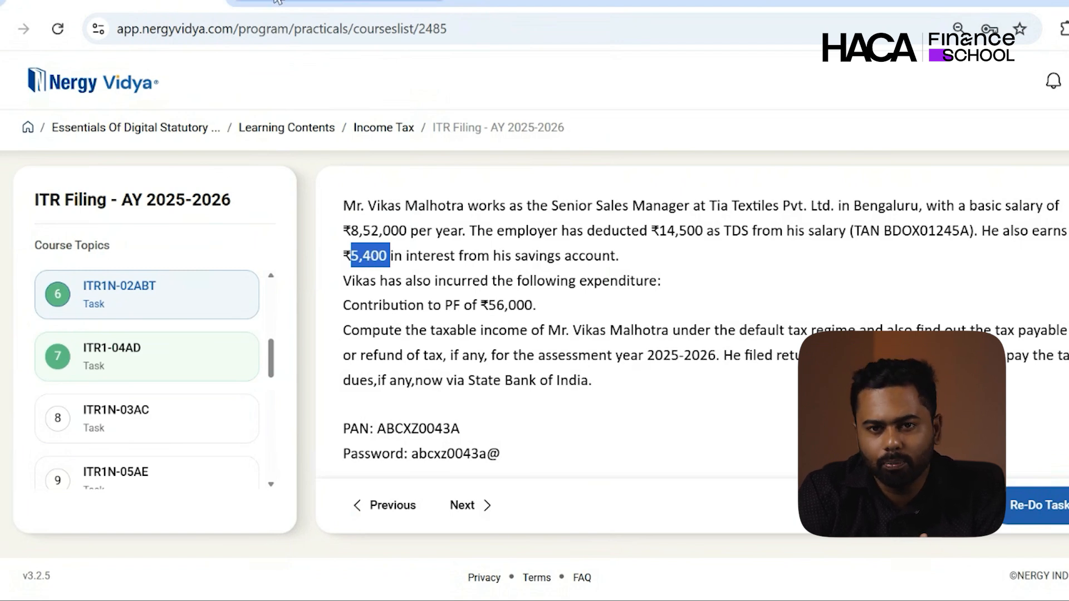
pyautogui.hotkey('ctrl', 'Tab')
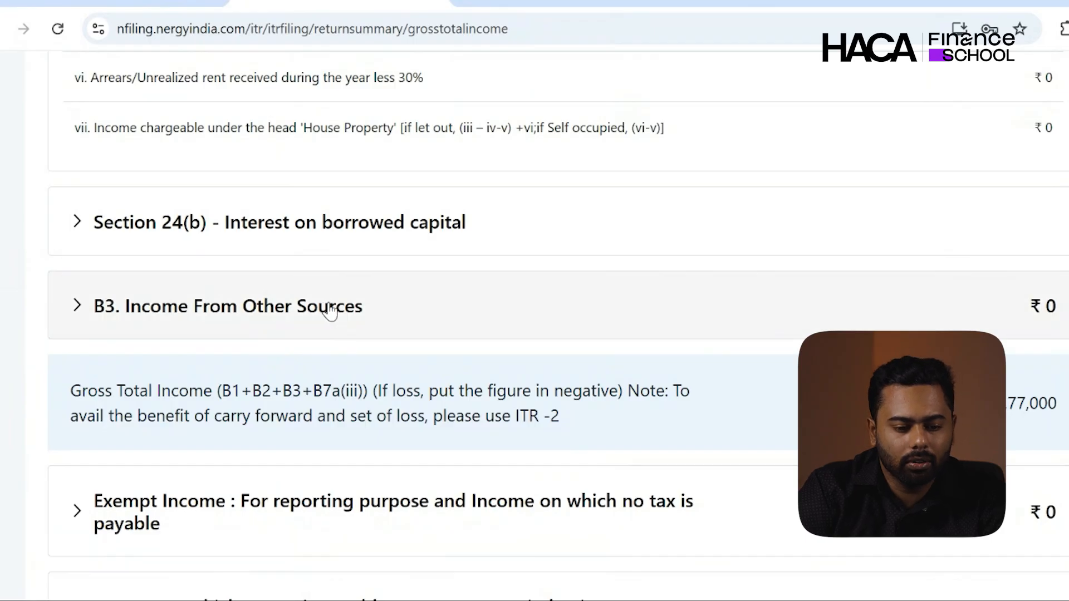
# - Add a 5,400 Interest from Saving Bank Account entry under Income From Other Sources
pyautogui.click(330, 310)
pyautogui.scroll(-2, 261, 314)
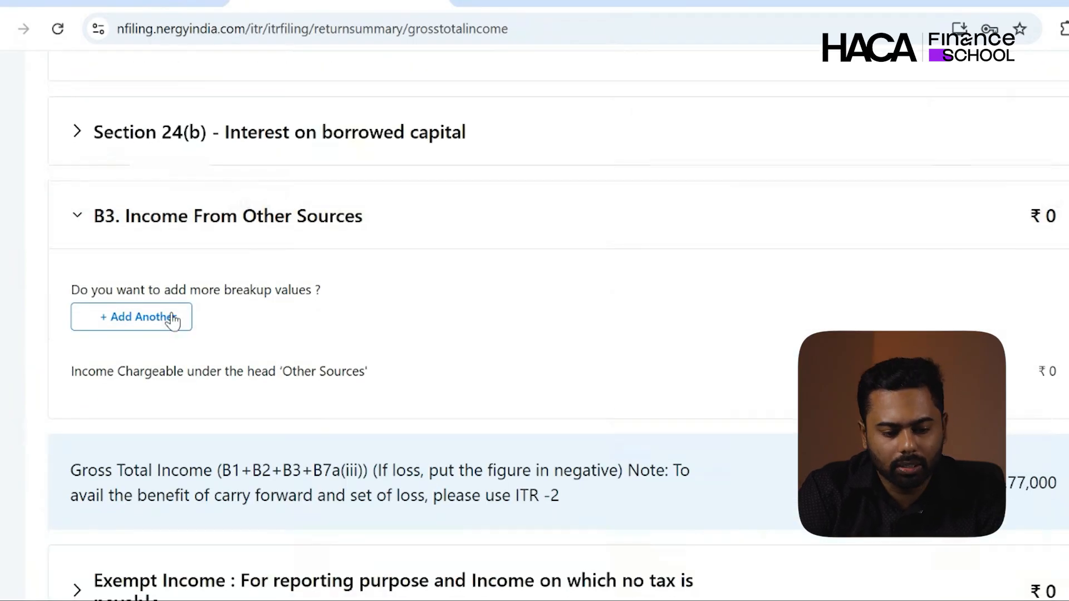
pyautogui.click(173, 319)
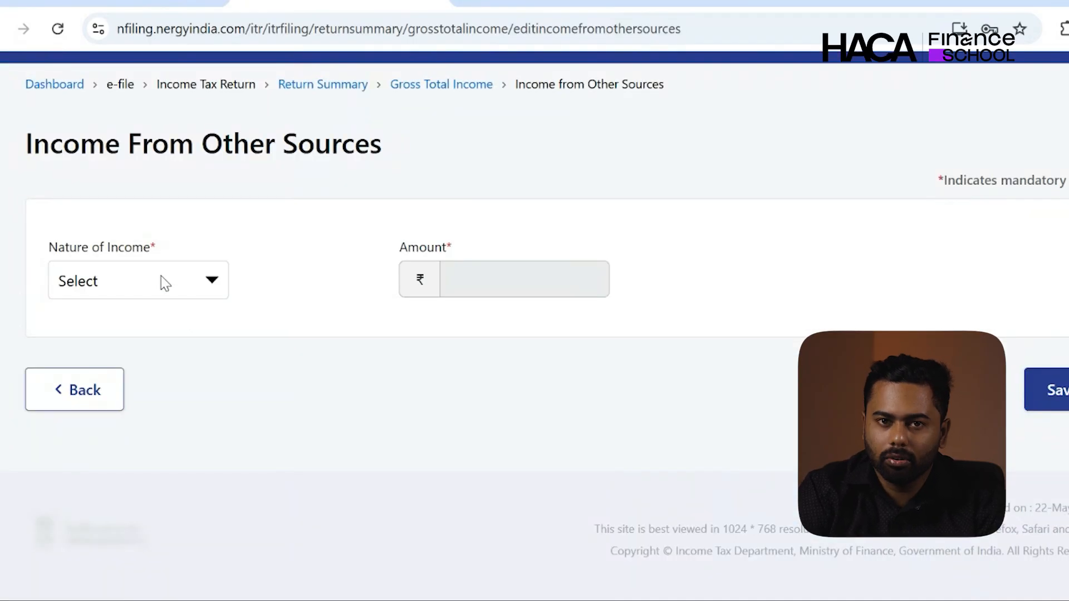
pyautogui.click(159, 343)
pyautogui.click(501, 294)
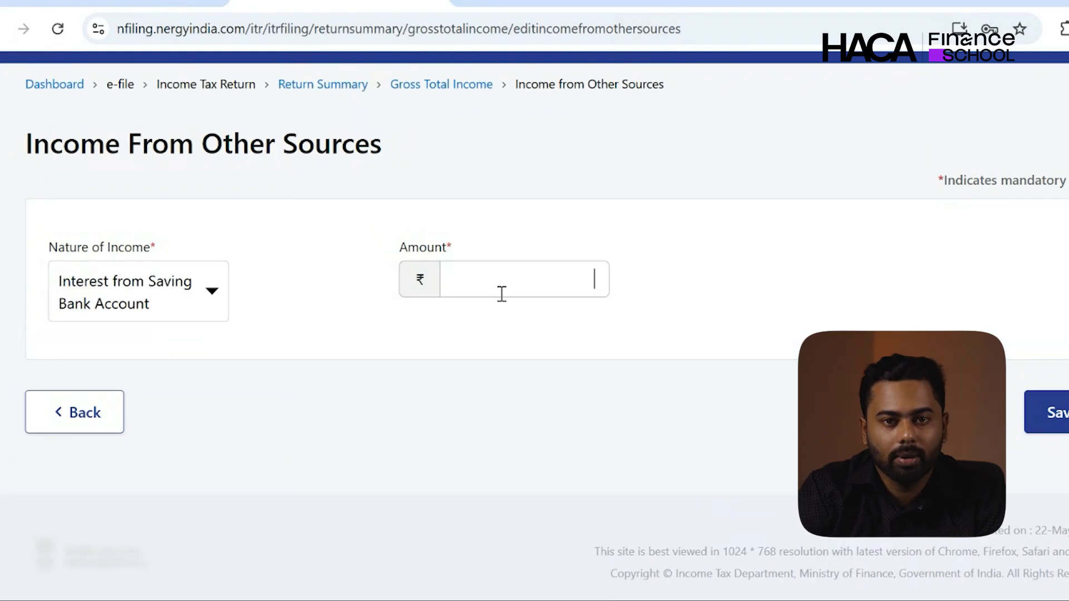
pyautogui.write('5,400')
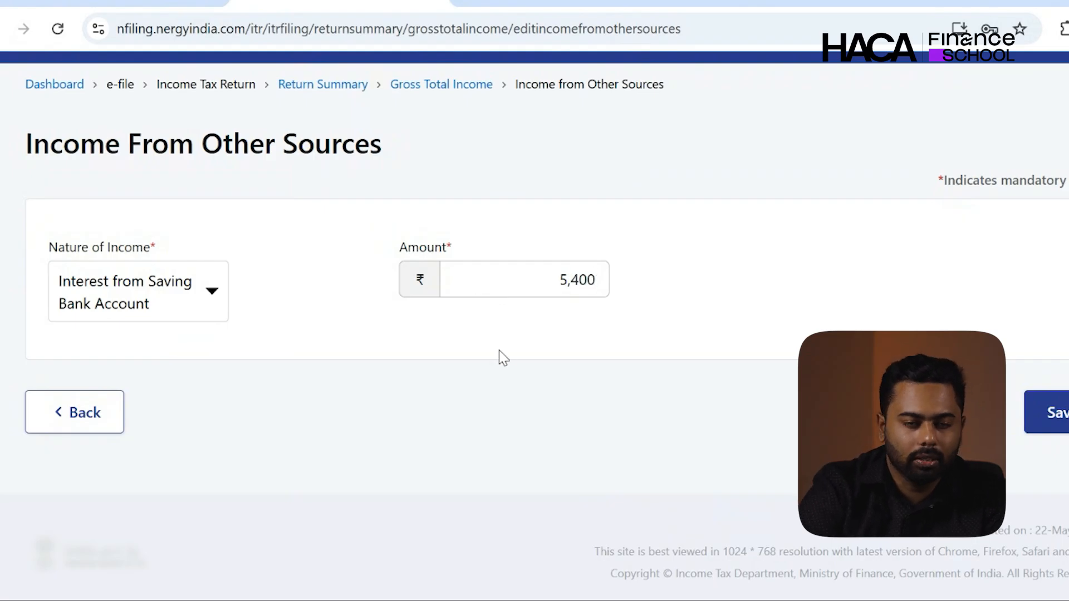
pyautogui.click(1064, 414)
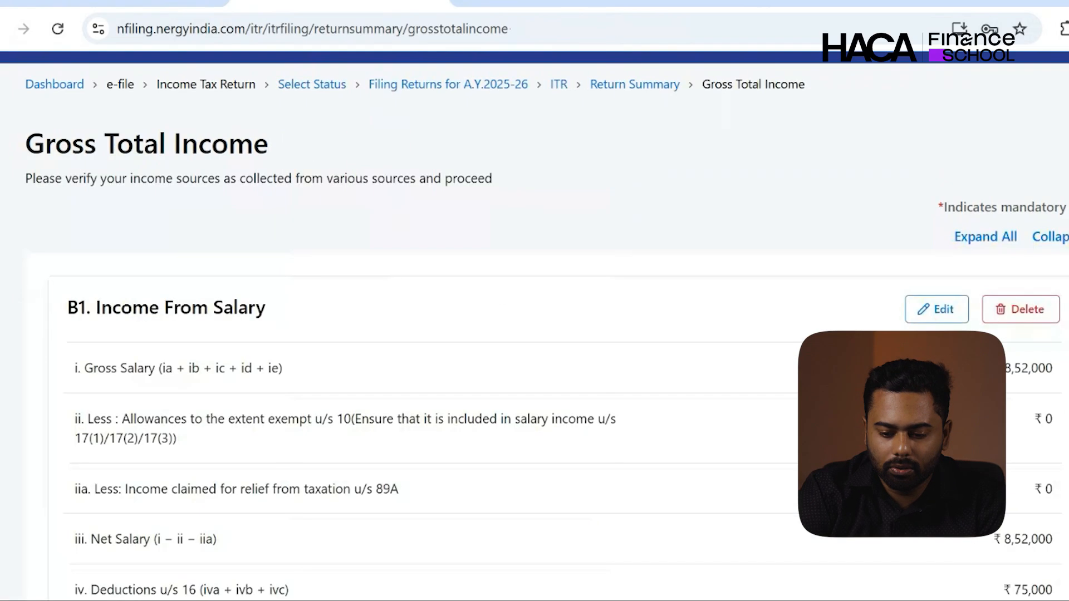
# - Confirm the Gross Total Income of 7,82,400
pyautogui.scroll(-3, 1063, 414)
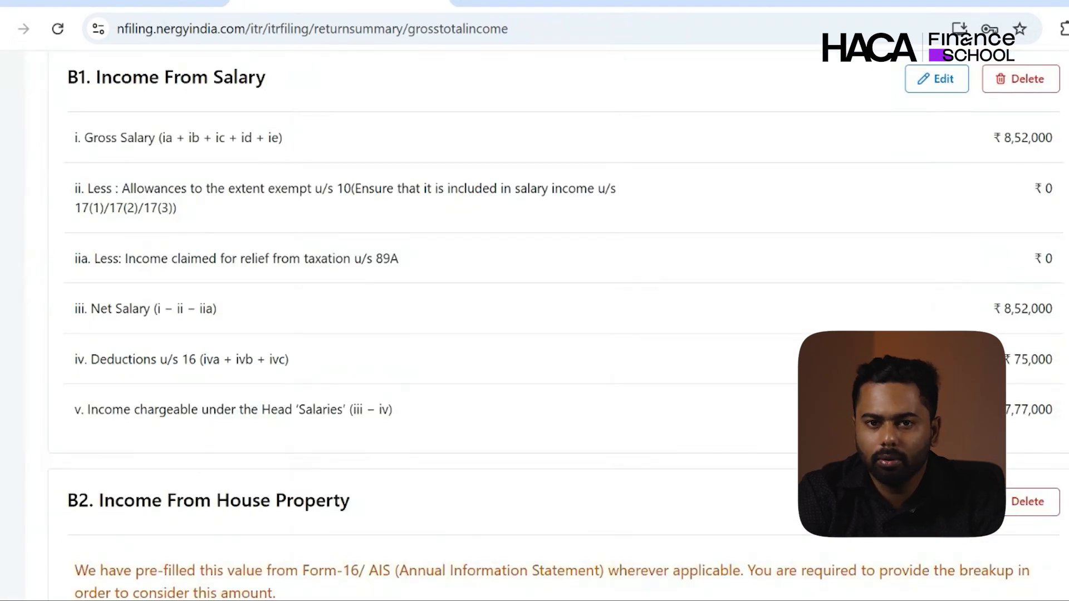
pyautogui.scroll(-15, 1064, 418)
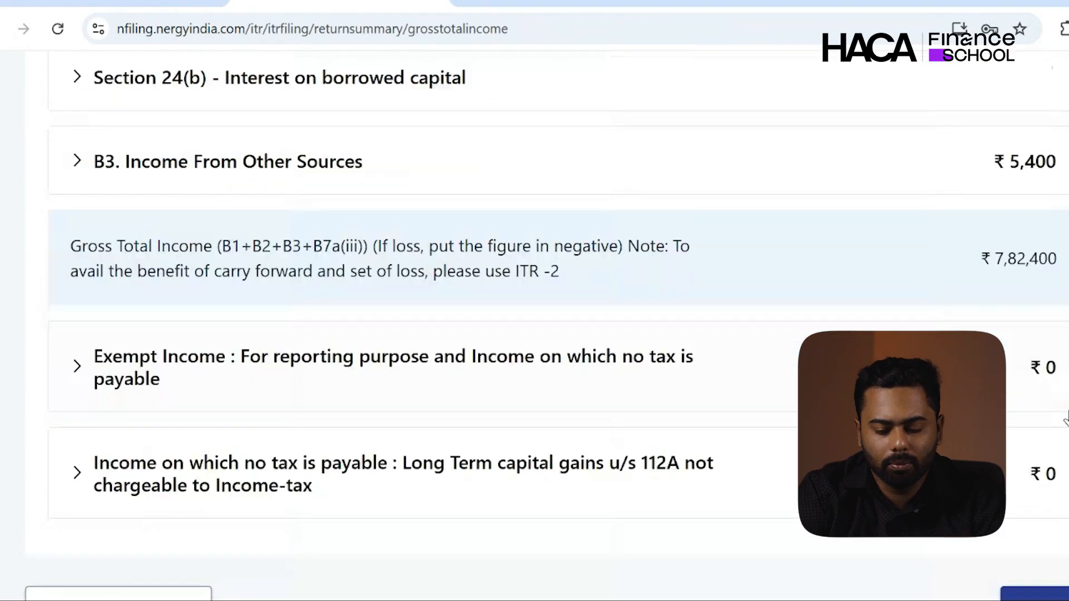
pyautogui.scroll(-4, 1065, 418)
pyautogui.click(1060, 400)
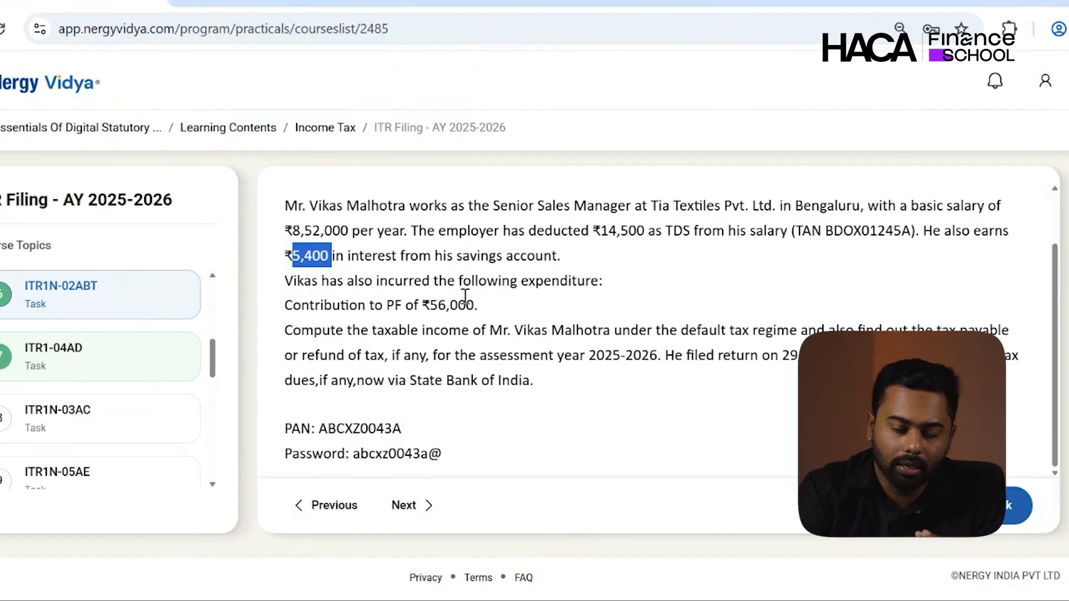
# - Open Total Deductions from the Return Summary and confirm it at ₹0
pyautogui.click(245, 3)
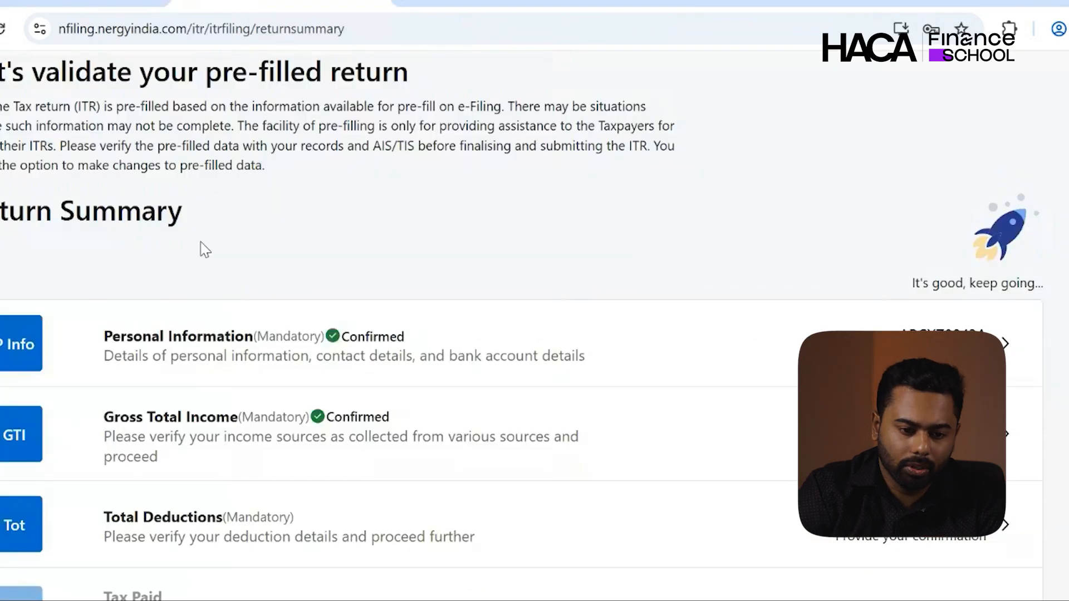
pyautogui.scroll(-1, 182, 339)
pyautogui.scroll(-1, 182, 339)
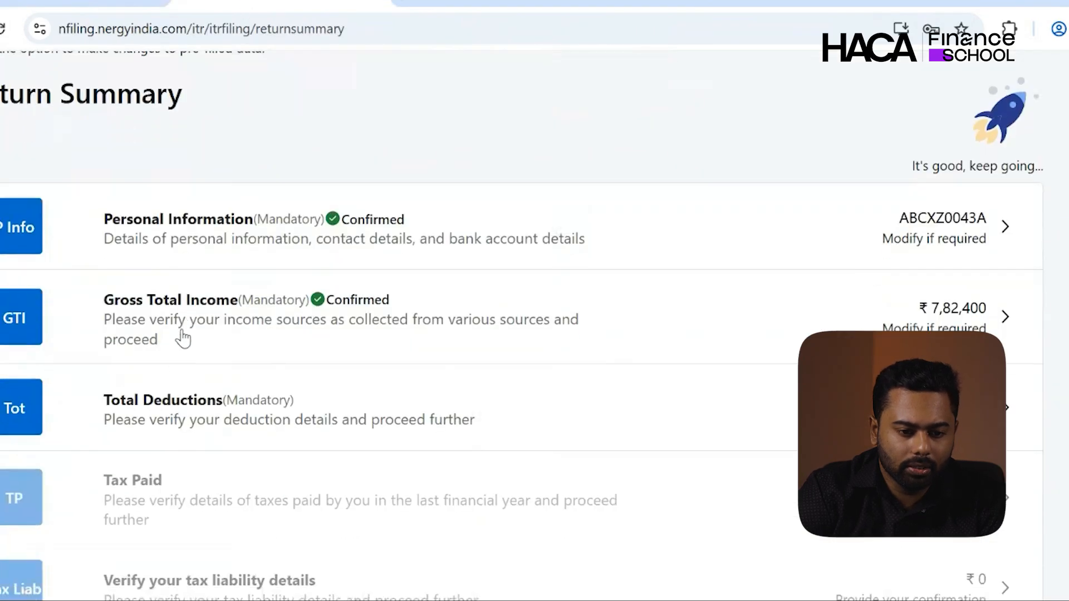
pyautogui.click(167, 409)
pyautogui.scroll(-5, 167, 409)
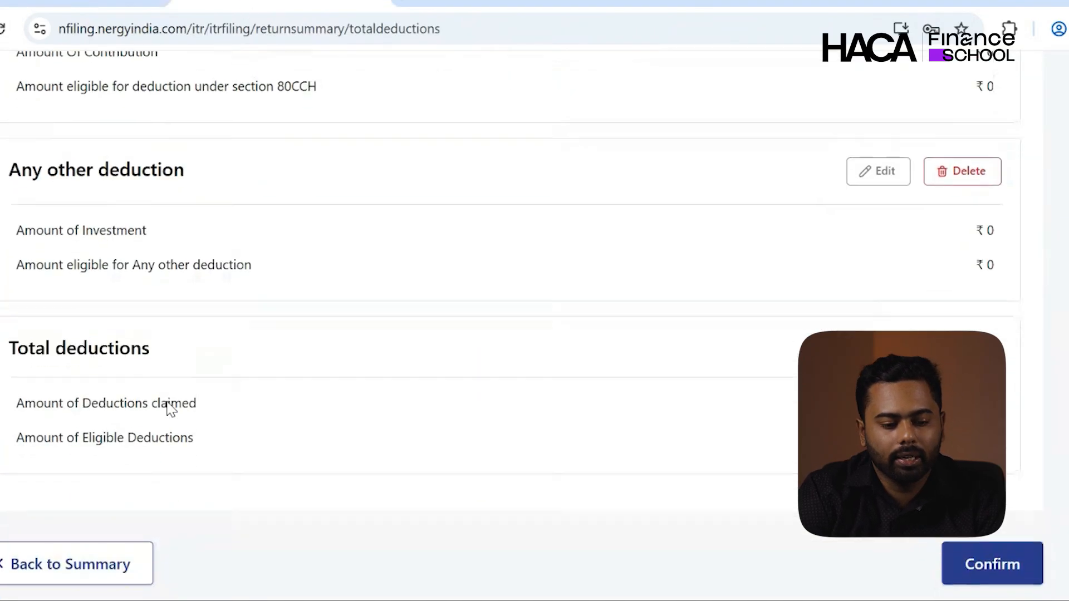
pyautogui.scroll(4, 167, 409)
pyautogui.scroll(3, 171, 409)
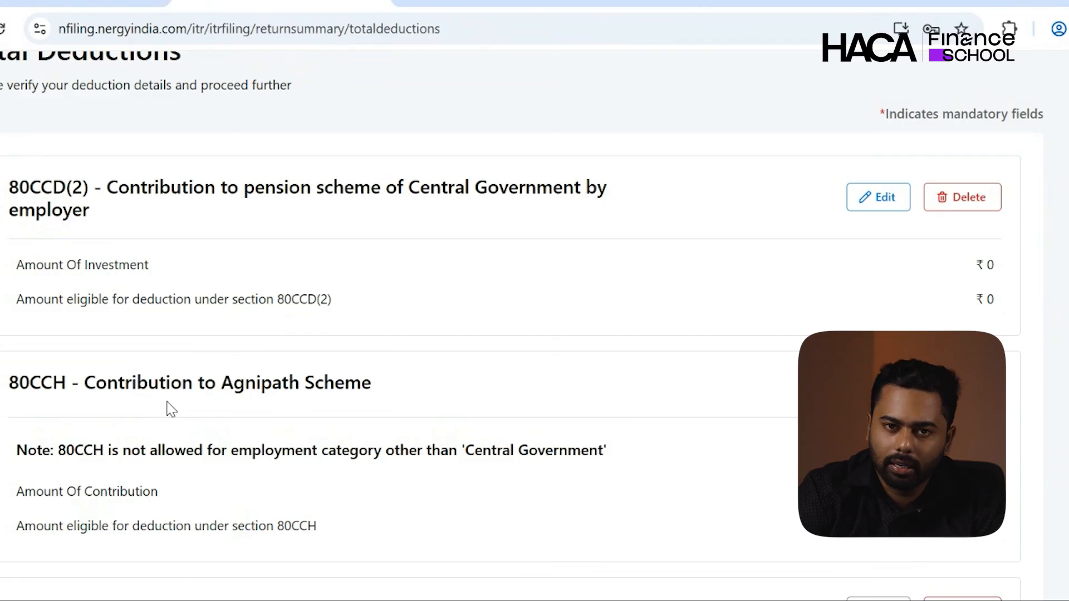
pyautogui.scroll(-2, 171, 409)
pyautogui.scroll(-10, 171, 409)
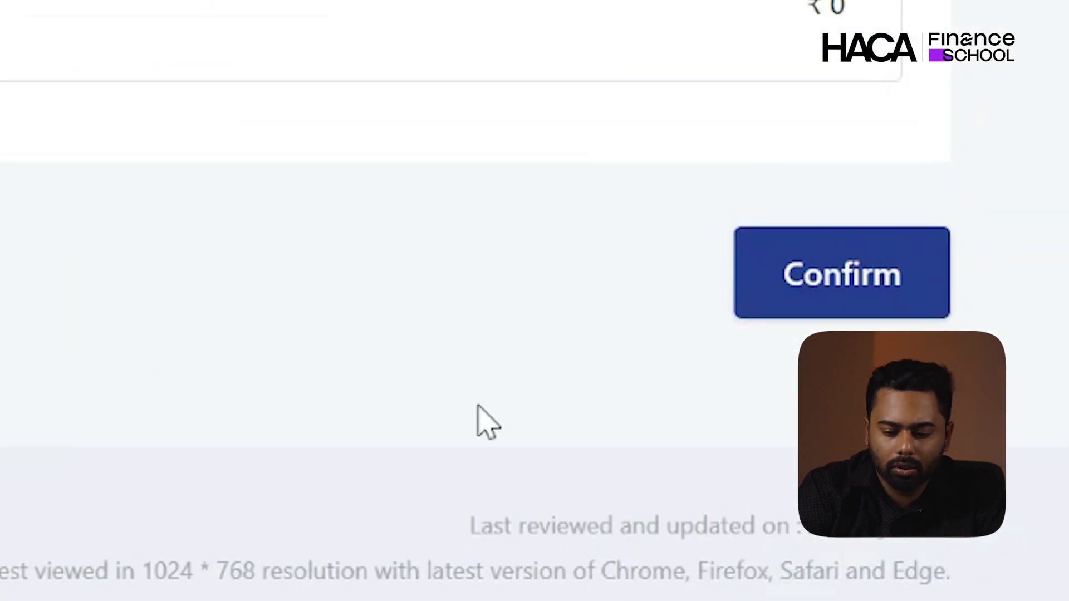
pyautogui.click(888, 278)
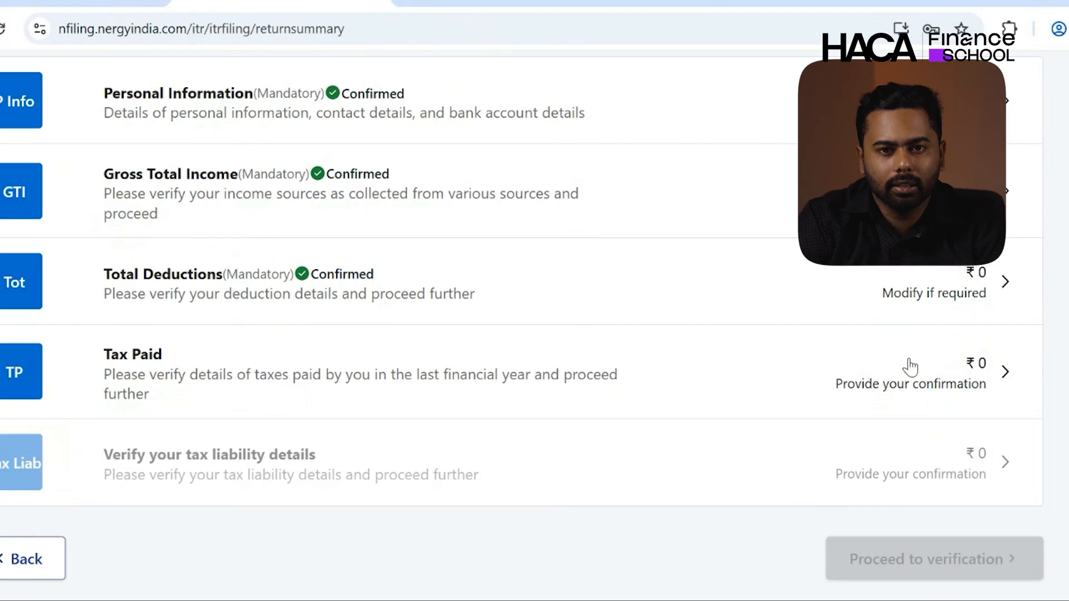
# - Review the Schedule TDS1 deductor row, confirm ₹14,500 Tax Paid, and open the Tax Liability page
pyautogui.click(910, 368)
pyautogui.scroll(3, 910, 368)
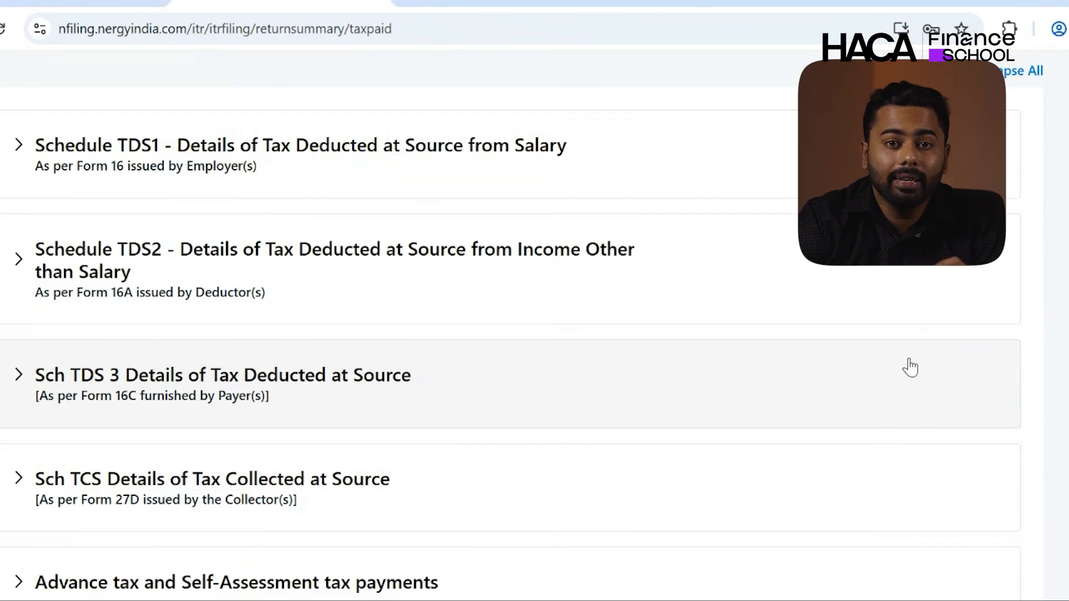
pyautogui.scroll(2, 910, 367)
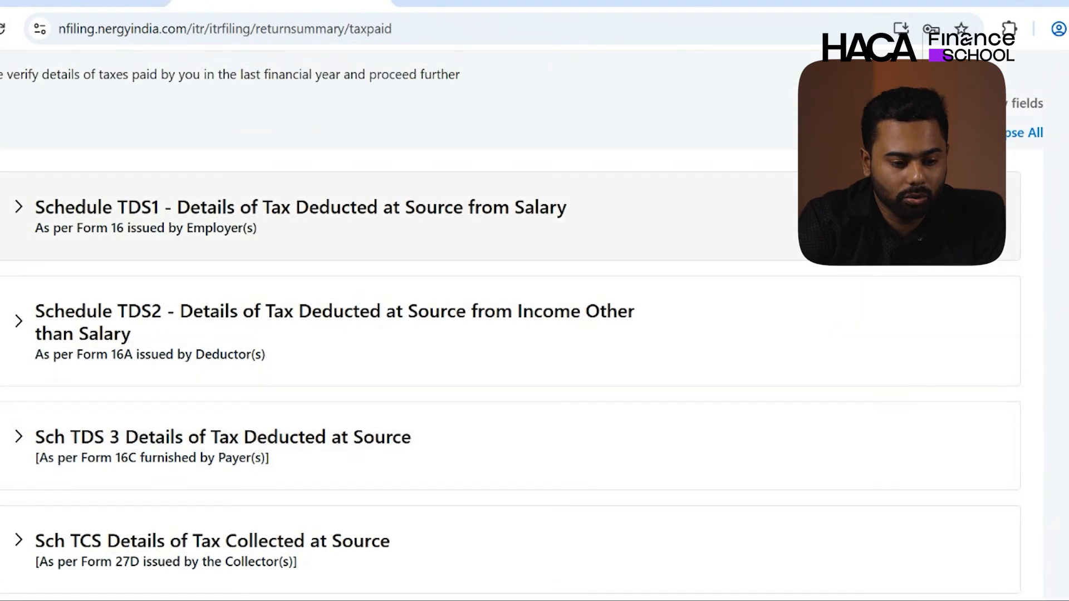
pyautogui.click(993, 197)
pyautogui.hscroll(3, 644, 412)
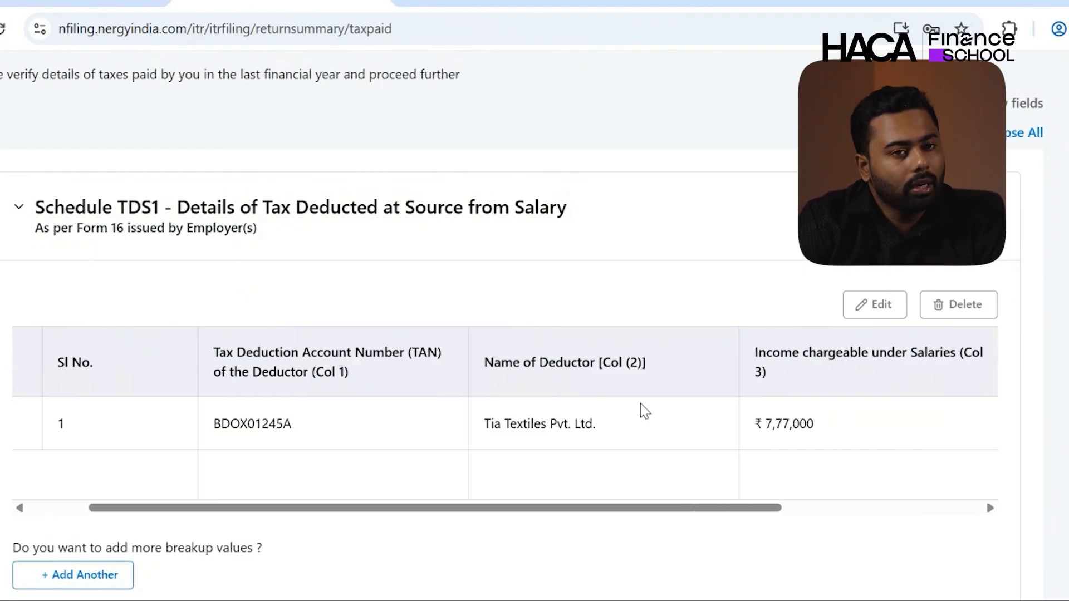
pyautogui.hscroll(10, 640, 404)
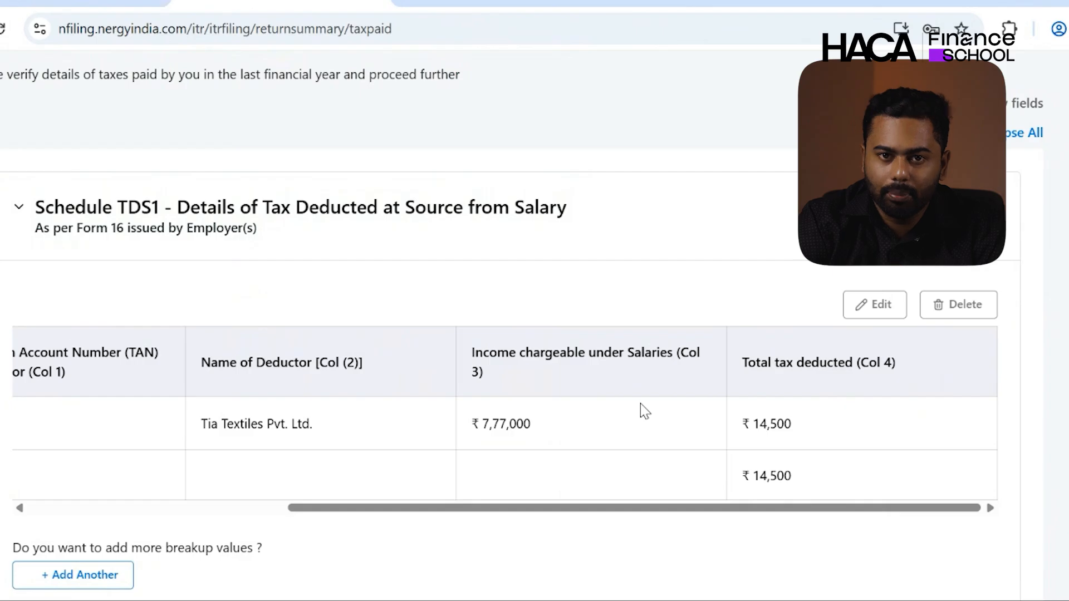
pyautogui.scroll(-15, 640, 407)
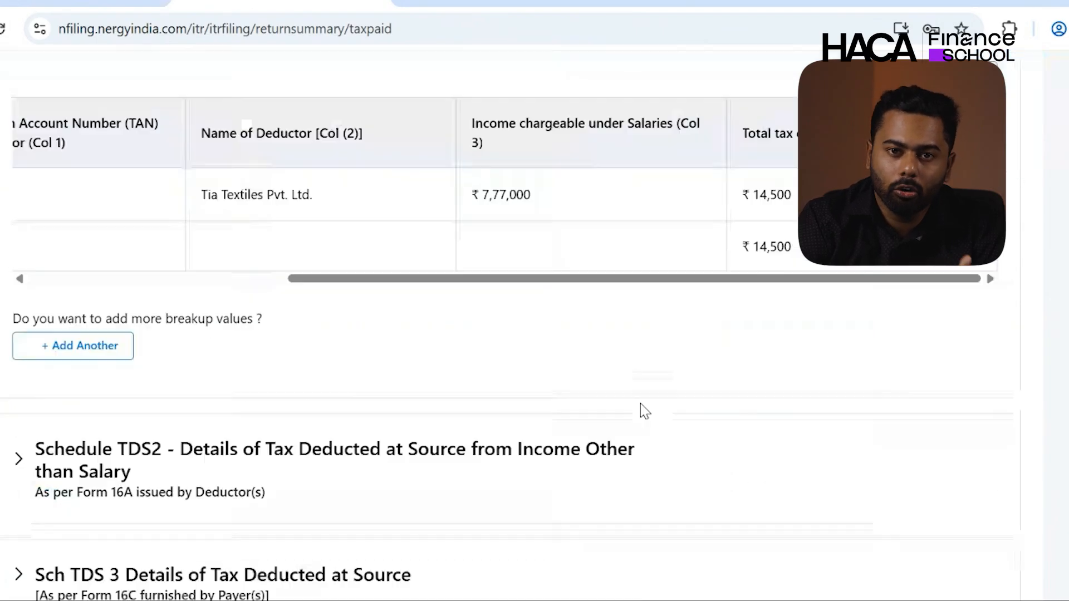
pyautogui.click(978, 377)
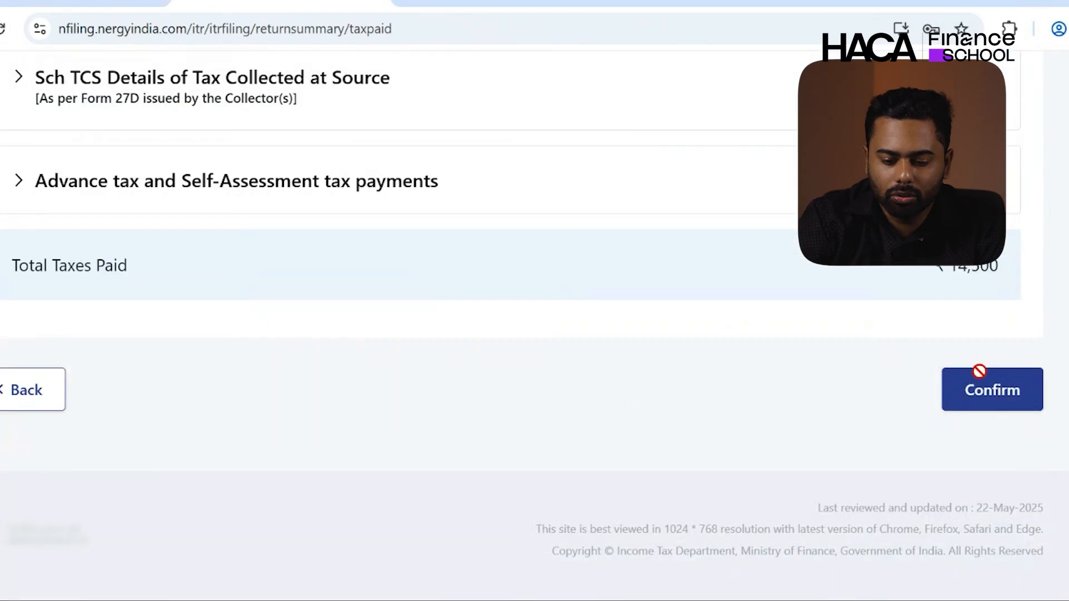
pyautogui.click(791, 298)
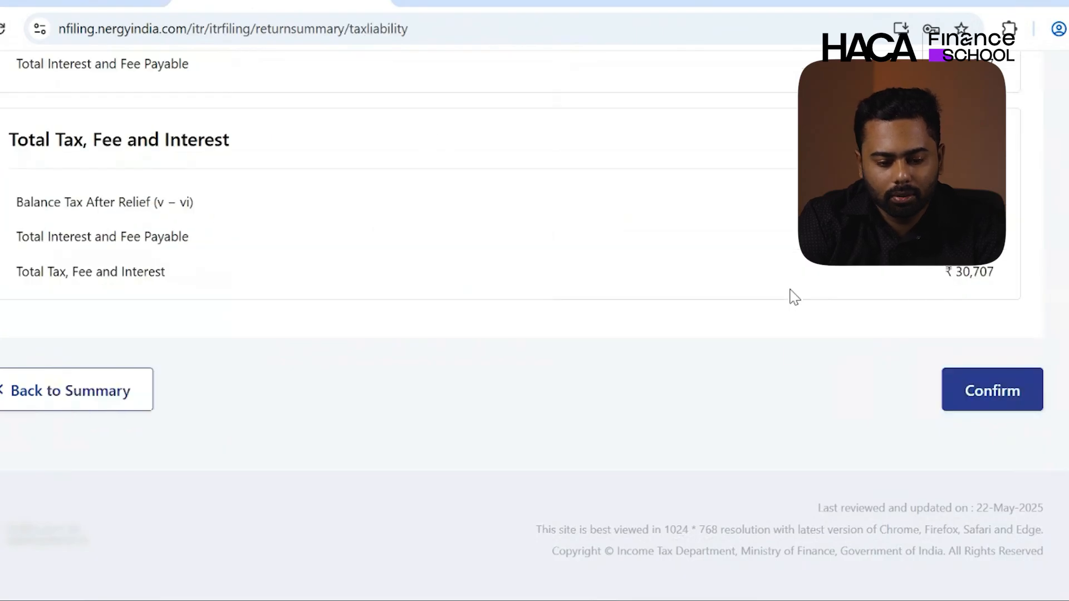
# - Confirm the ₹30,707 tax liability and view the tax summary showing ₹16,210 payable
pyautogui.scroll(2, 791, 297)
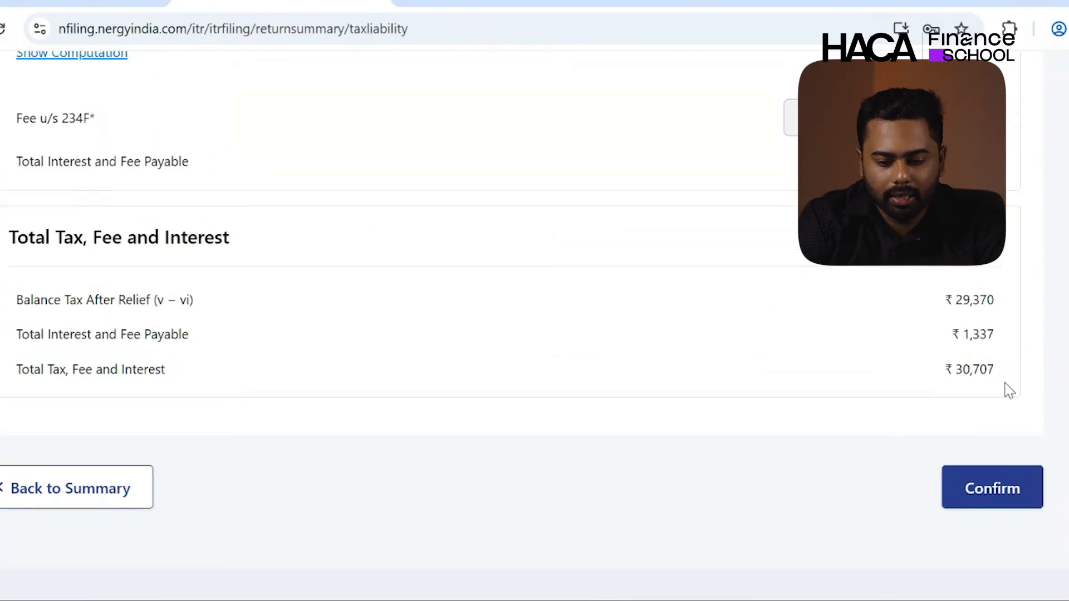
pyautogui.doubleClick(977, 368)
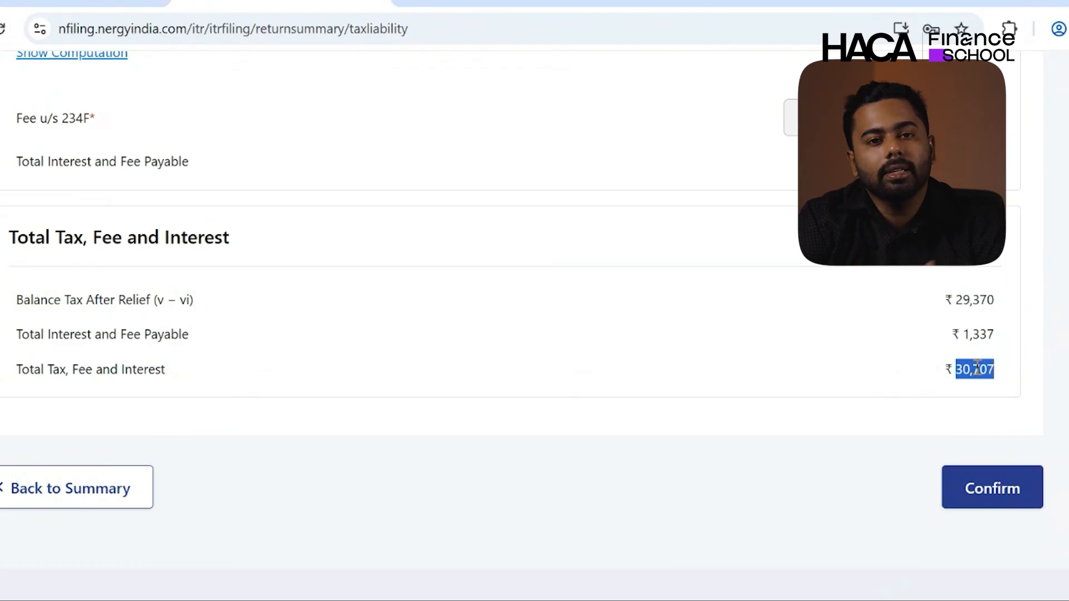
pyautogui.click(1019, 490)
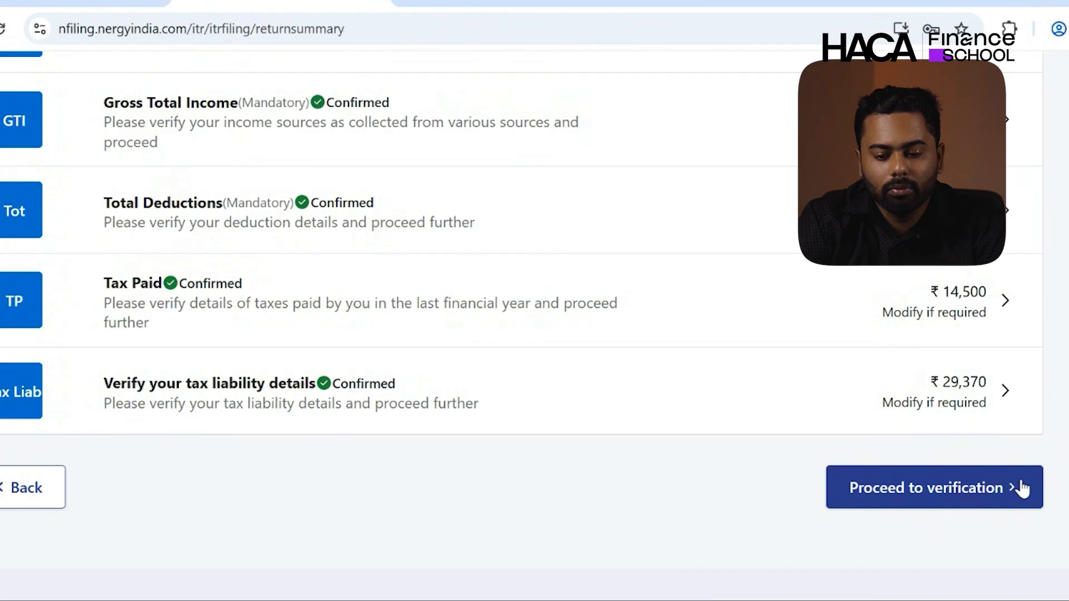
pyautogui.click(991, 489)
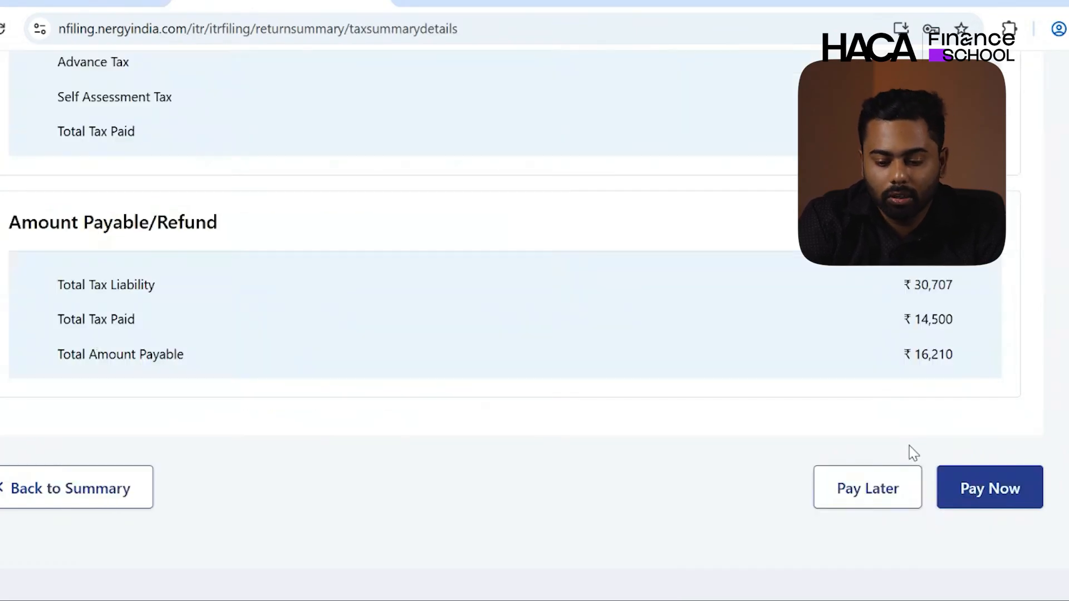
pyautogui.scroll(1, 910, 446)
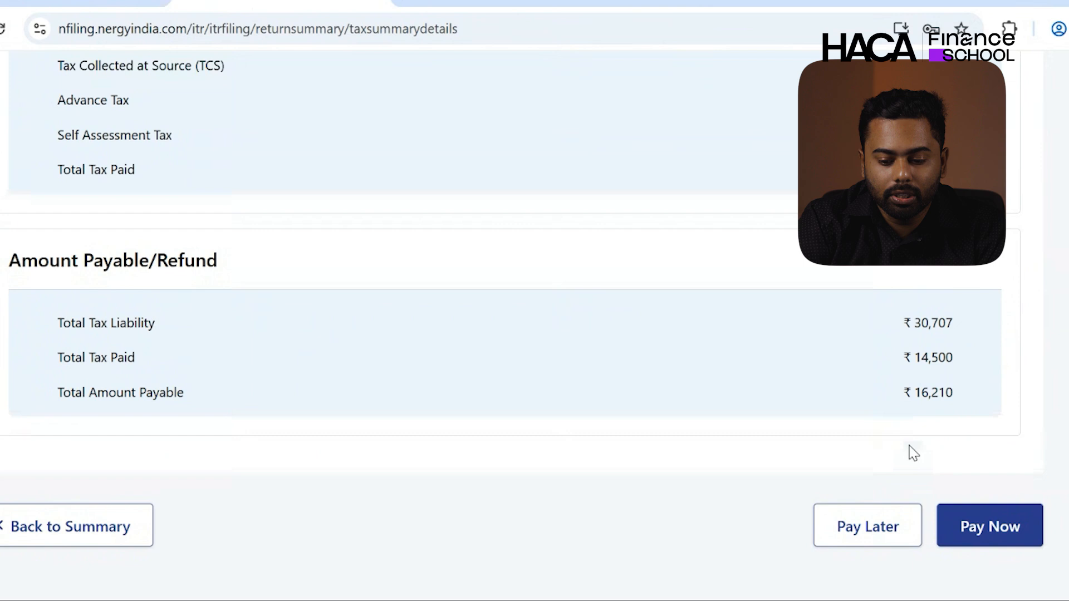
pyautogui.tripleClick(936, 323)
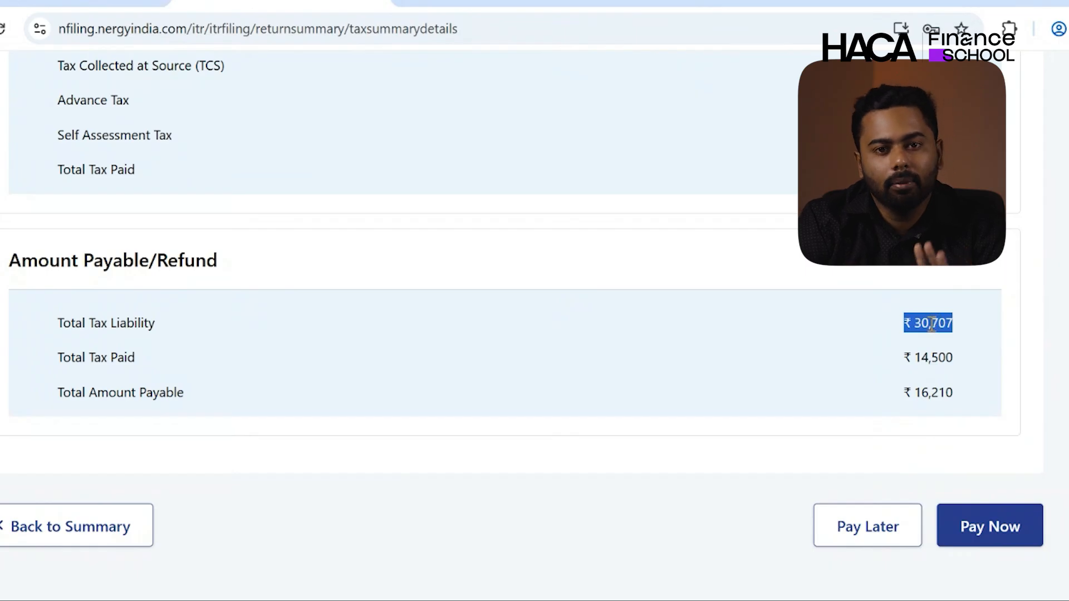
# - Start an e-Pay Tax self-assessment payment with a ₹16,210 break-up
pyautogui.click(1020, 530)
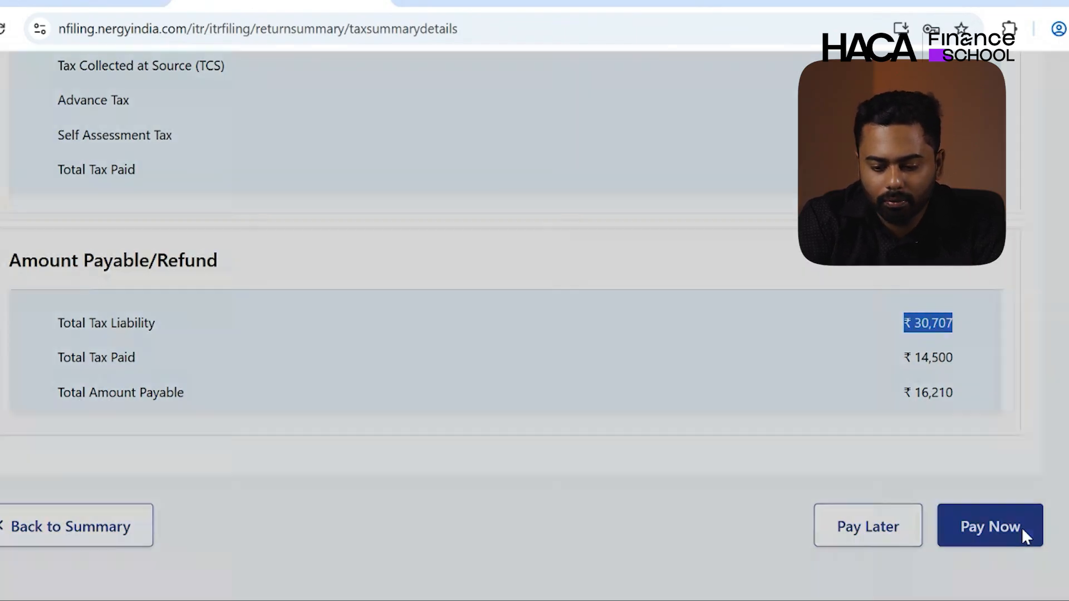
pyautogui.click(640, 419)
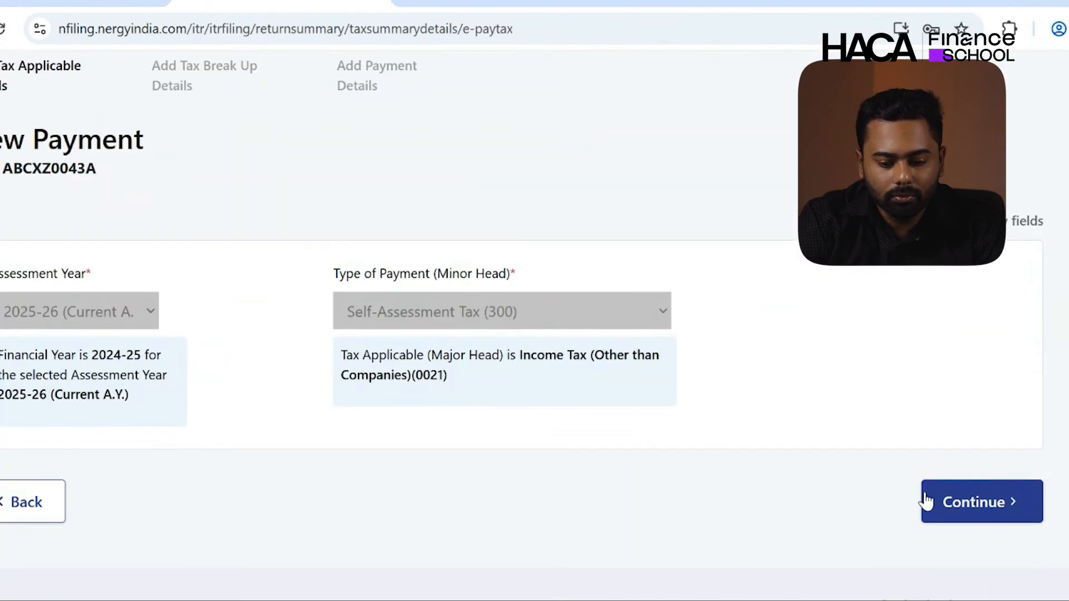
pyautogui.click(951, 503)
pyautogui.scroll(-6, 662, 496)
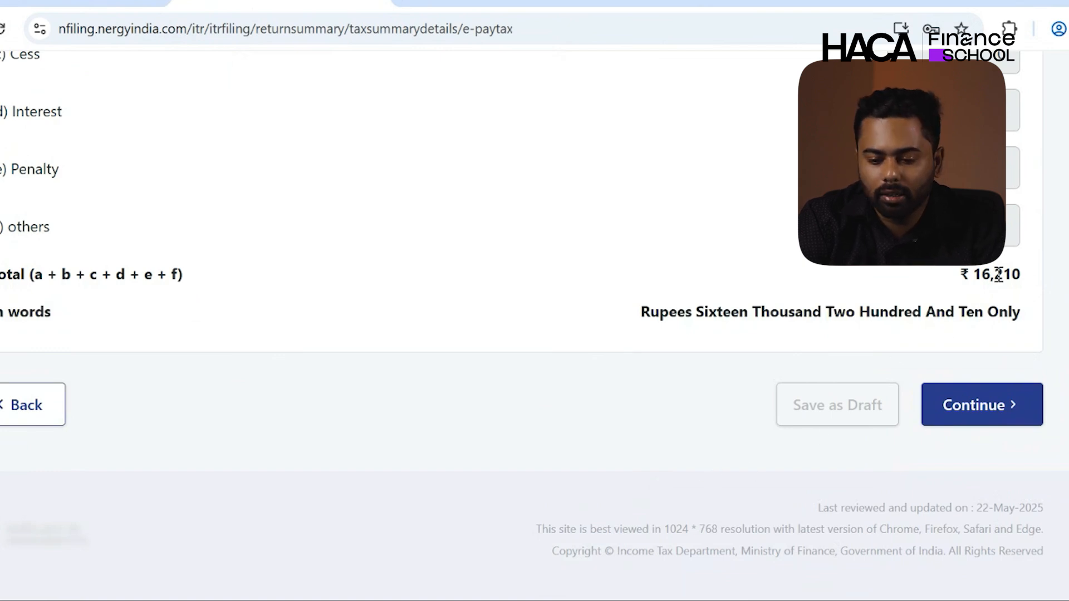
pyautogui.doubleClick(998, 275)
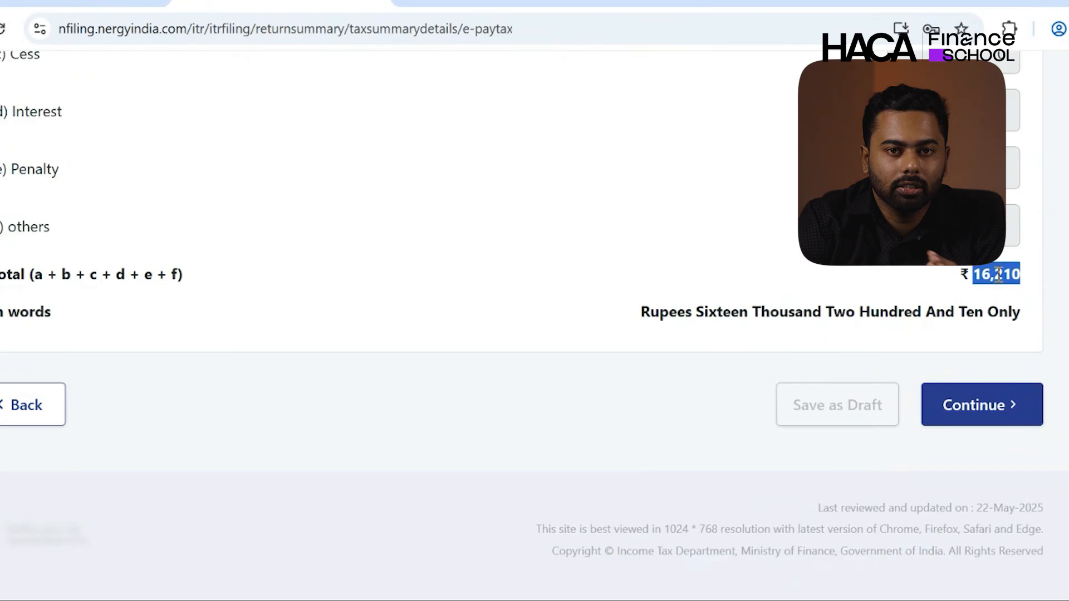
pyautogui.click(997, 412)
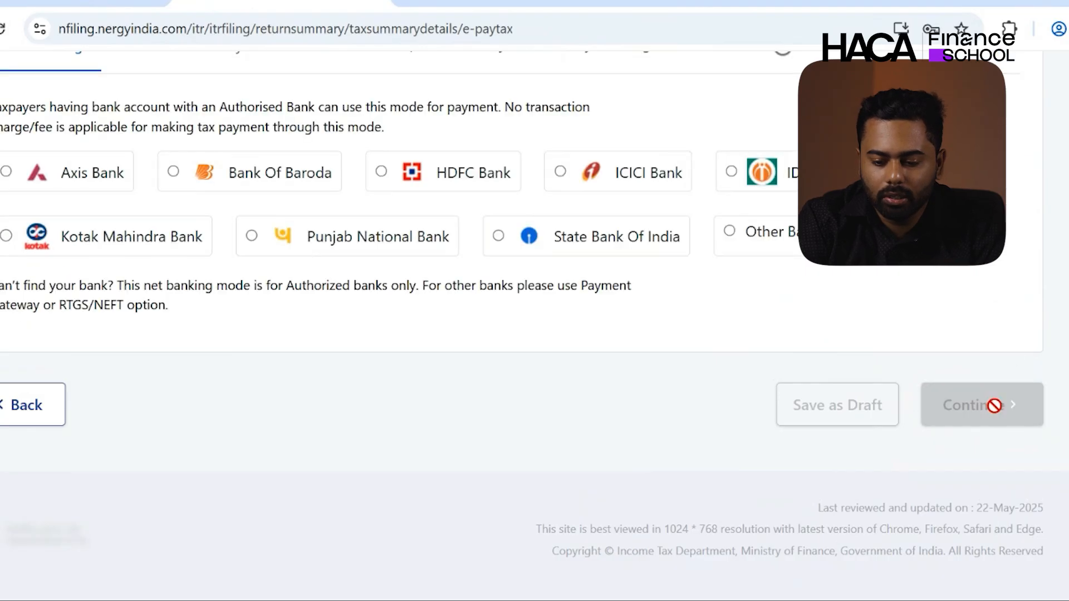
# - Choose Axis Bank net banking as the payment method and continue to review
pyautogui.scroll(2, 717, 328)
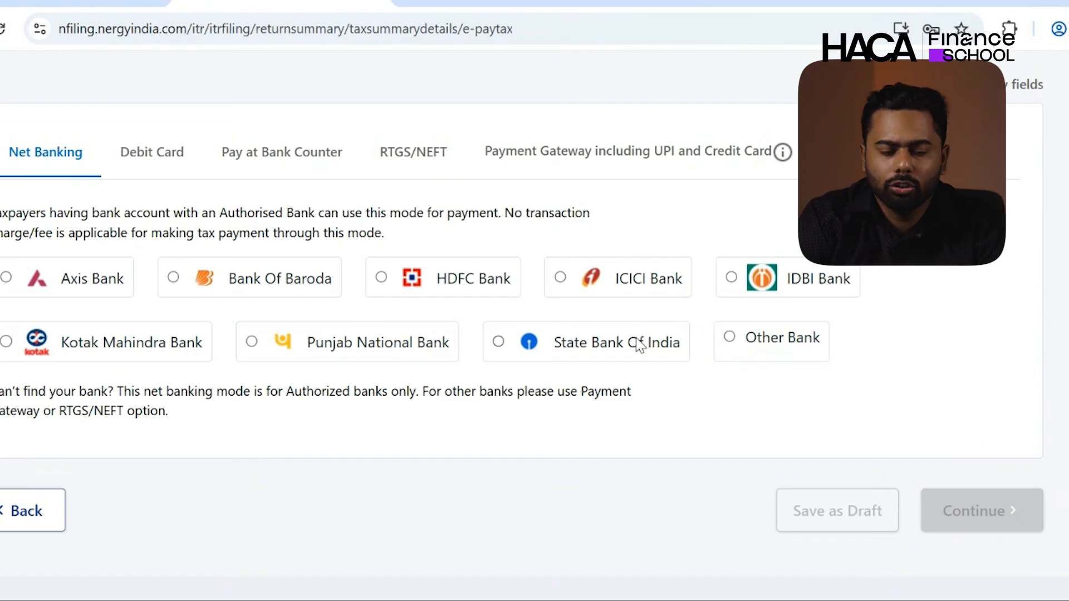
pyautogui.click(56, 278)
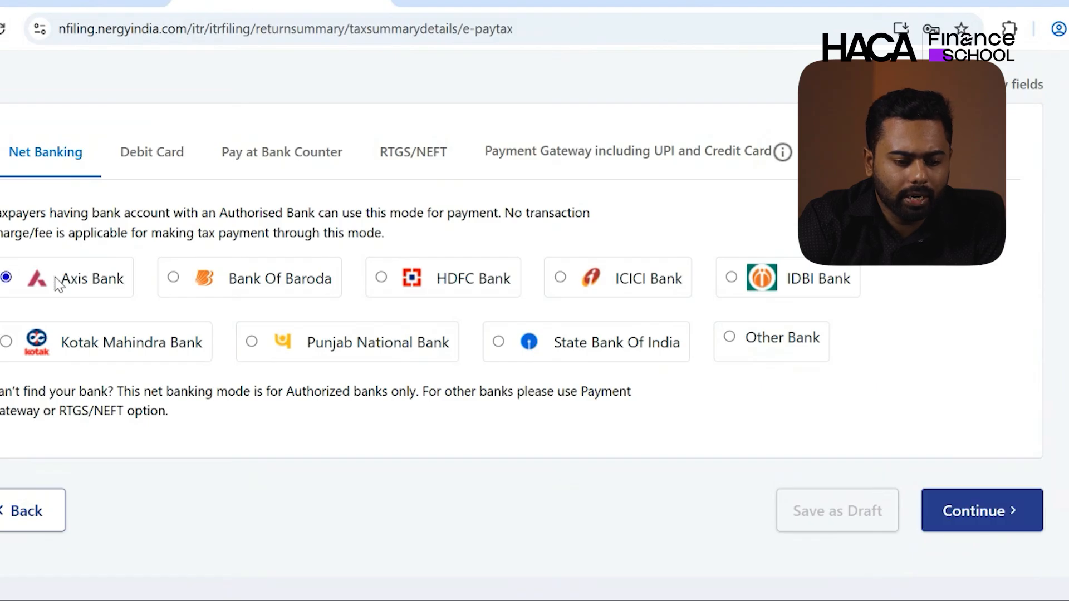
pyautogui.click(1025, 520)
pyautogui.scroll(-10, 644, 524)
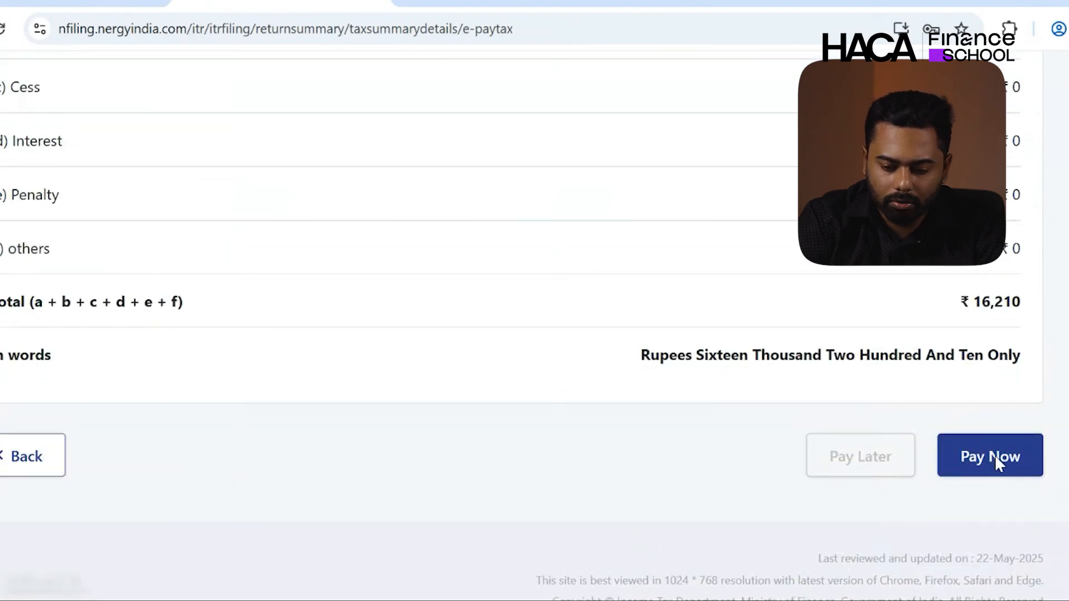
# - Agree to the terms and submit the ₹16,210 challan to Axis Bank, reviewing the payment receipt
pyautogui.click(994, 456)
pyautogui.scroll(-10, 453, 305)
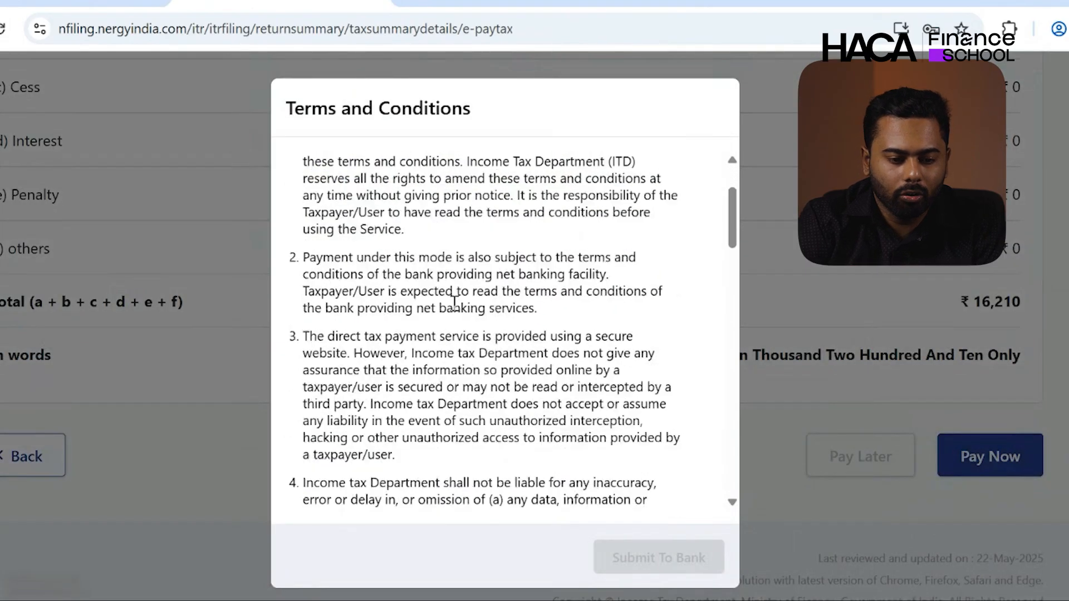
pyautogui.scroll(-10, 454, 305)
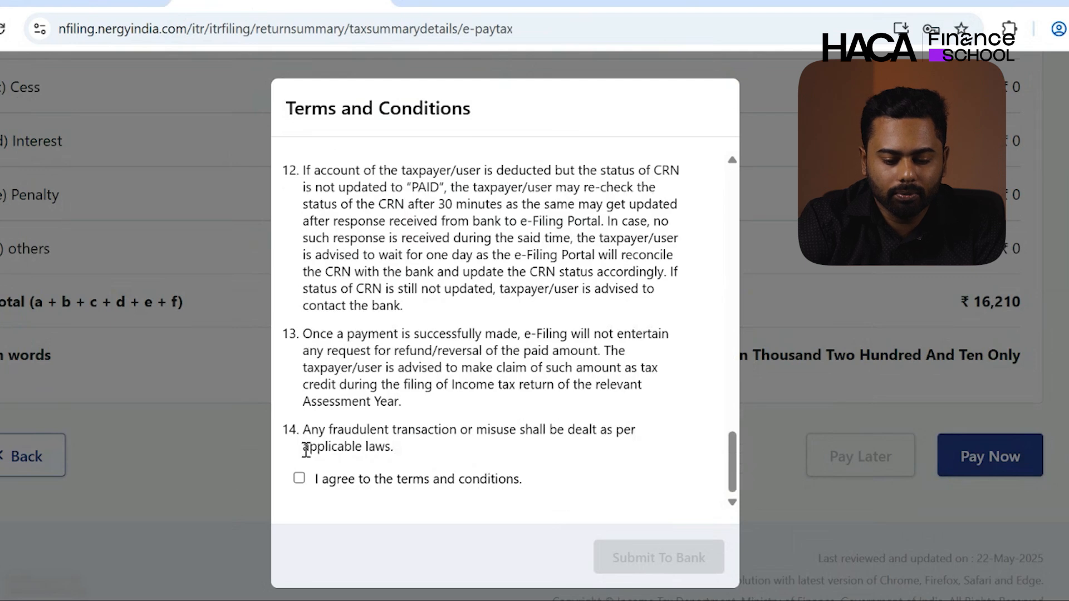
pyautogui.click(299, 479)
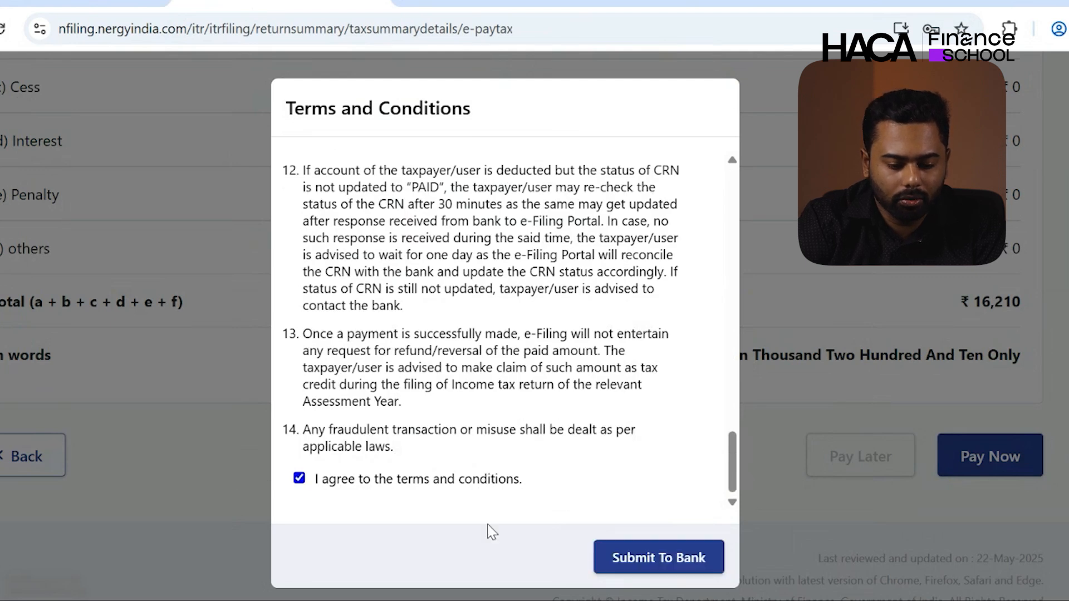
pyautogui.click(677, 558)
pyautogui.scroll(5, 649, 419)
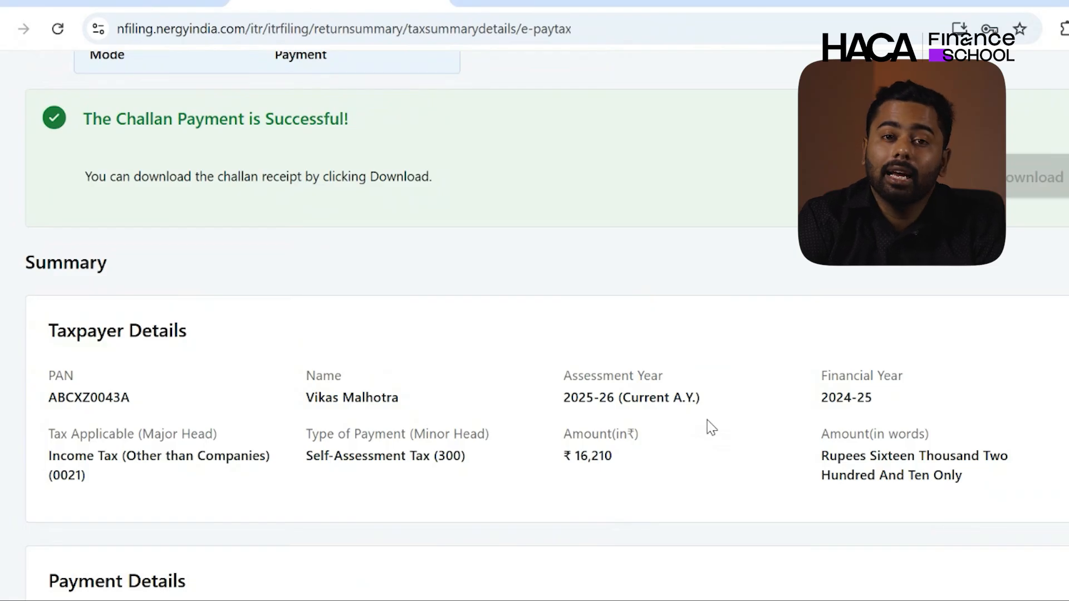
pyautogui.scroll(1, 711, 427)
pyautogui.scroll(1, 711, 427)
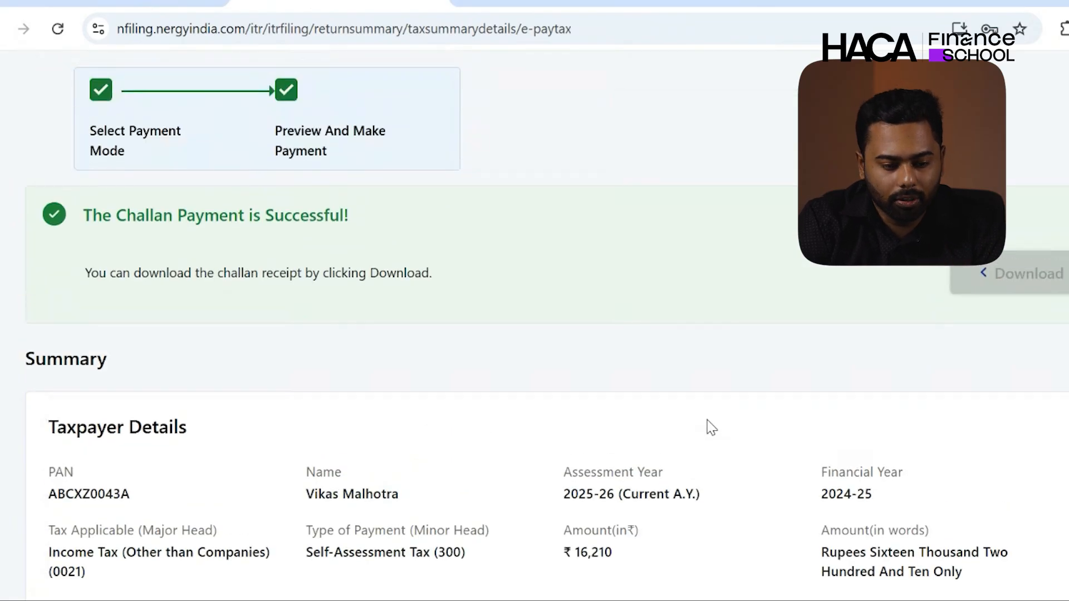
pyautogui.scroll(-8, 706, 427)
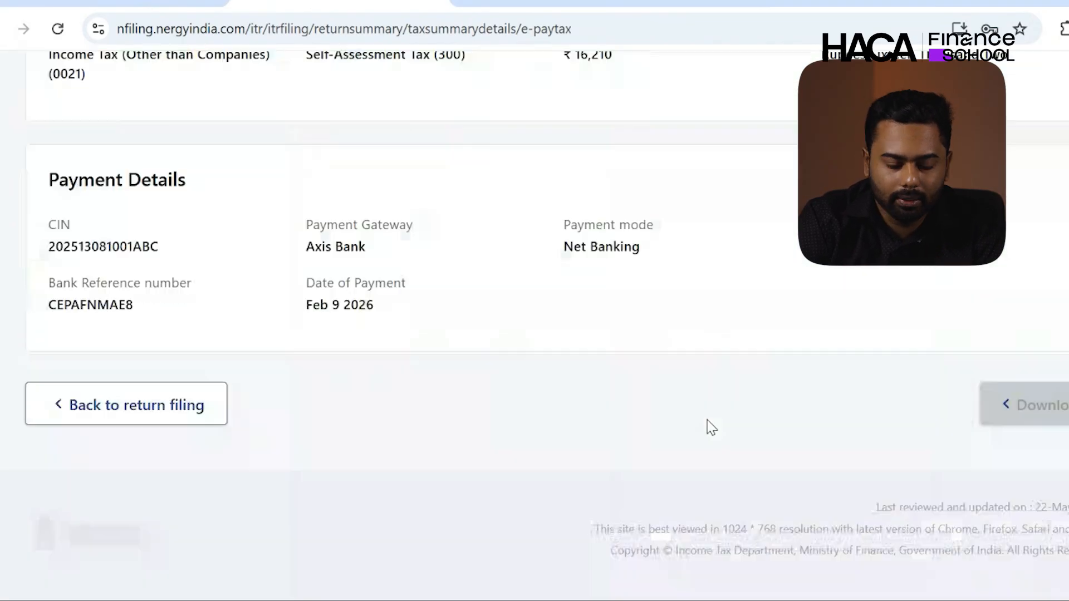
# - Return to the filing and accept the verification declaration
pyautogui.click(203, 404)
pyautogui.scroll(5, 202, 395)
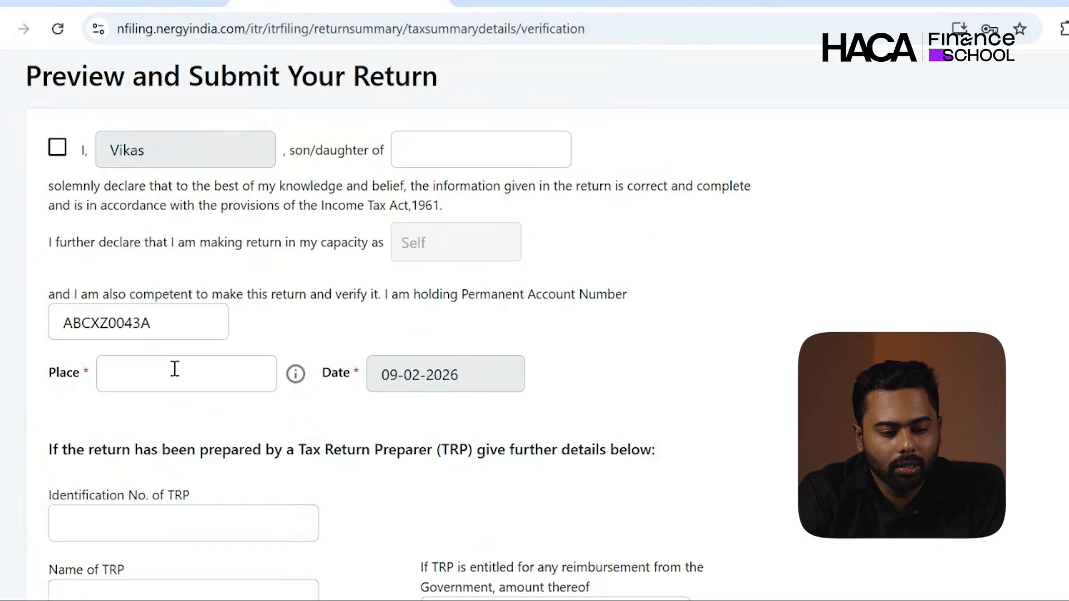
pyautogui.click(58, 148)
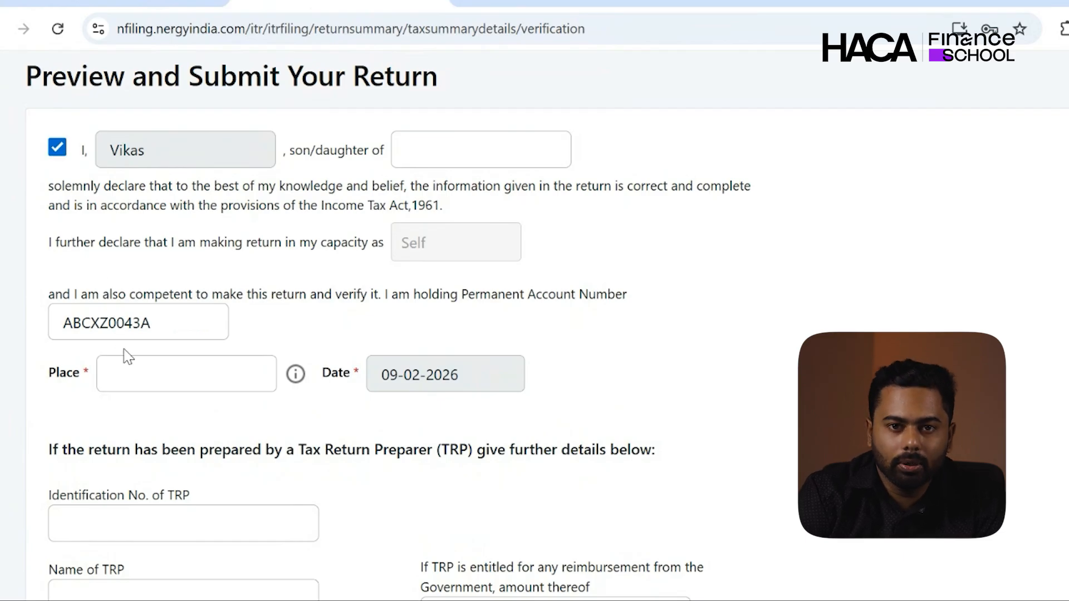
# - Fill the Place field with Bengaluru copied from the task description
pyautogui.click(117, 1)
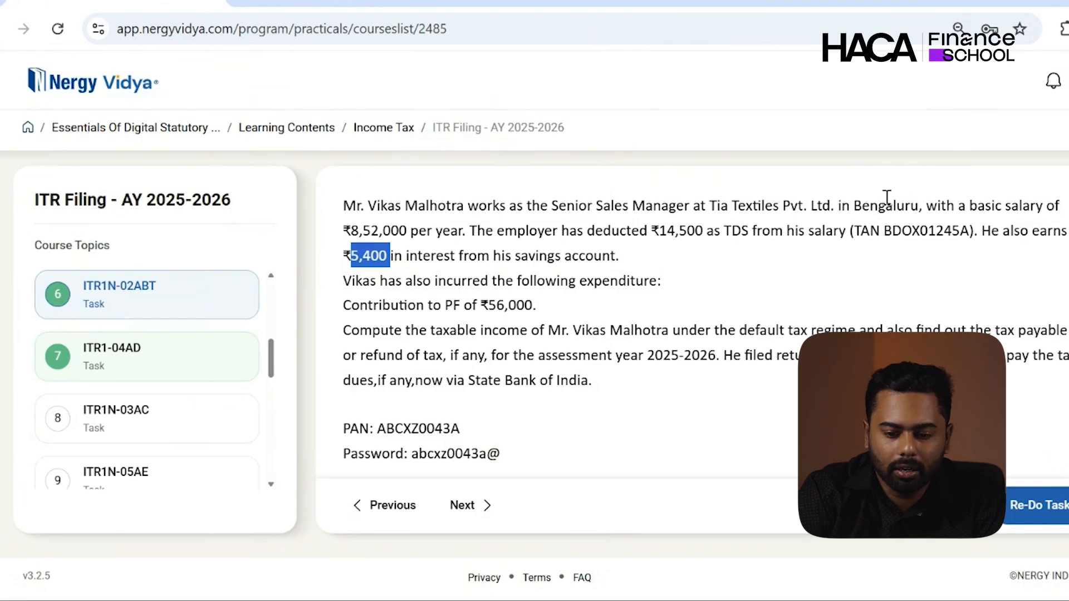
pyautogui.doubleClick(884, 207)
pyautogui.hotkey('ctrl', 'c')
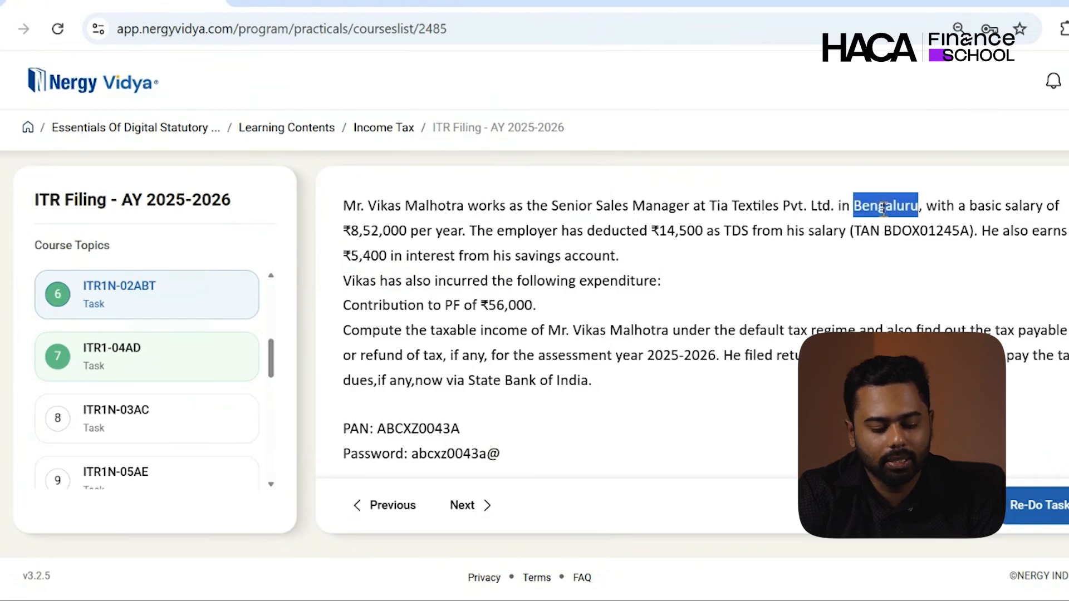
pyautogui.click(334, 3)
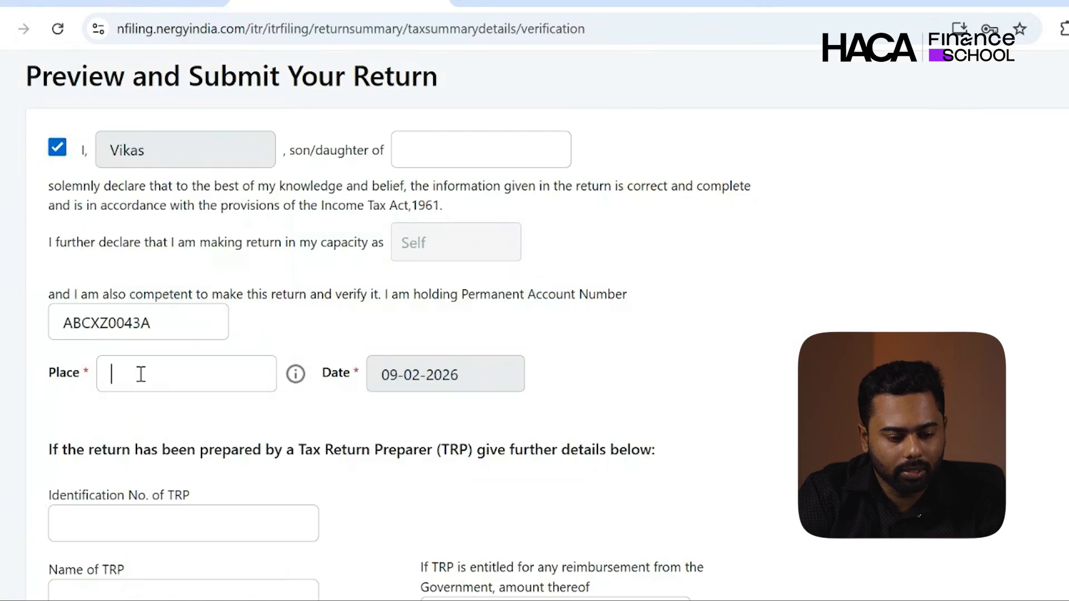
pyautogui.hotkey('ctrl', 'v')
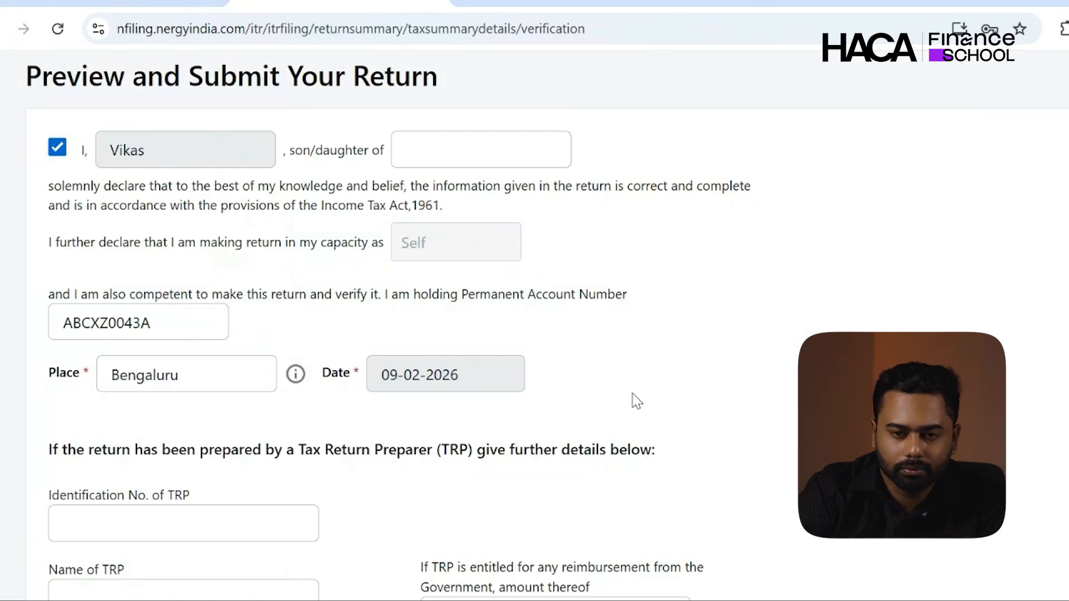
pyautogui.scroll(-5, 635, 400)
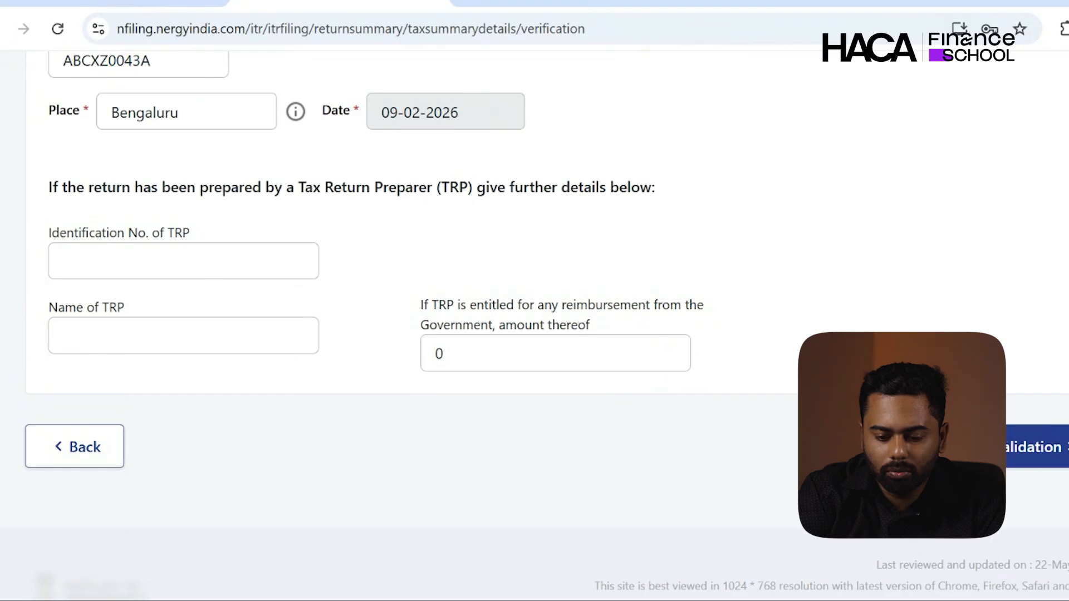
# - Run internal validation and open the PDF preview of the ITR1 SAHAJ return
pyautogui.click(980, 447)
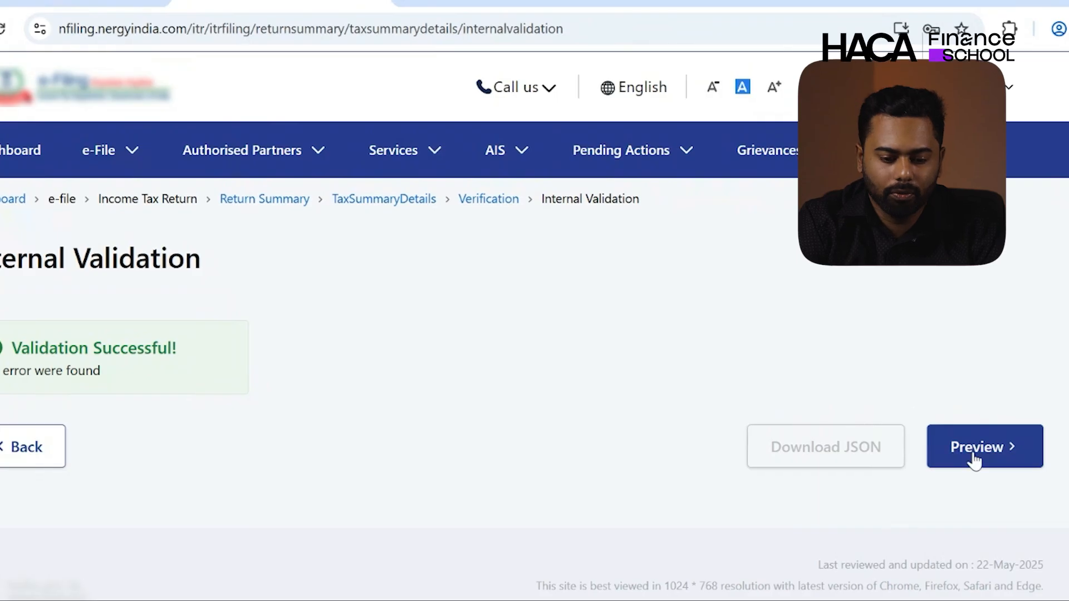
pyautogui.click(974, 454)
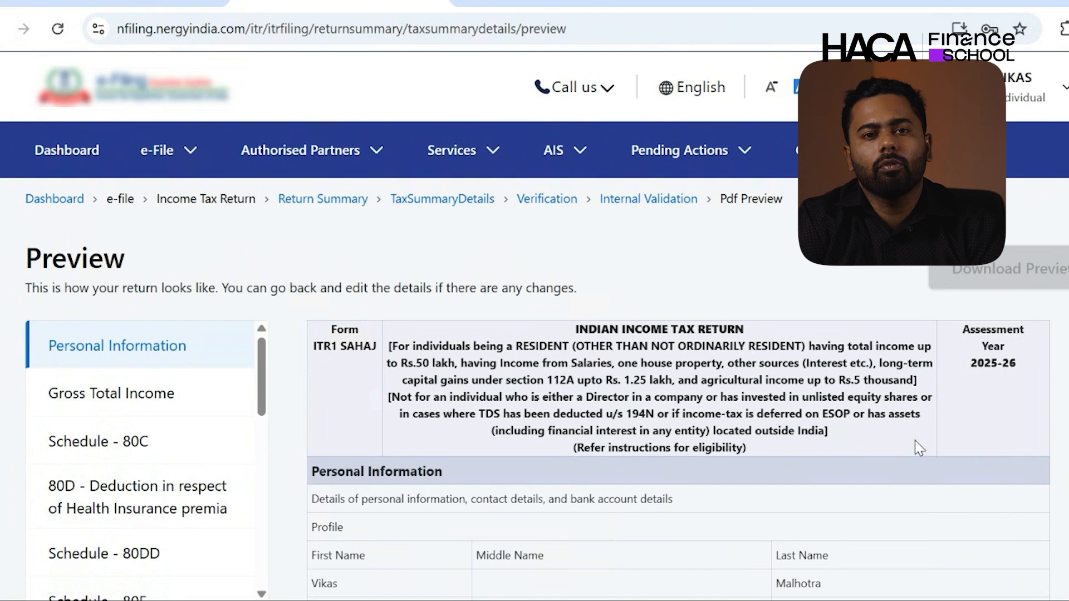
# - Review the preview down to Bank Details and run upload-level validation with no errors
pyautogui.scroll(-6, 816, 529)
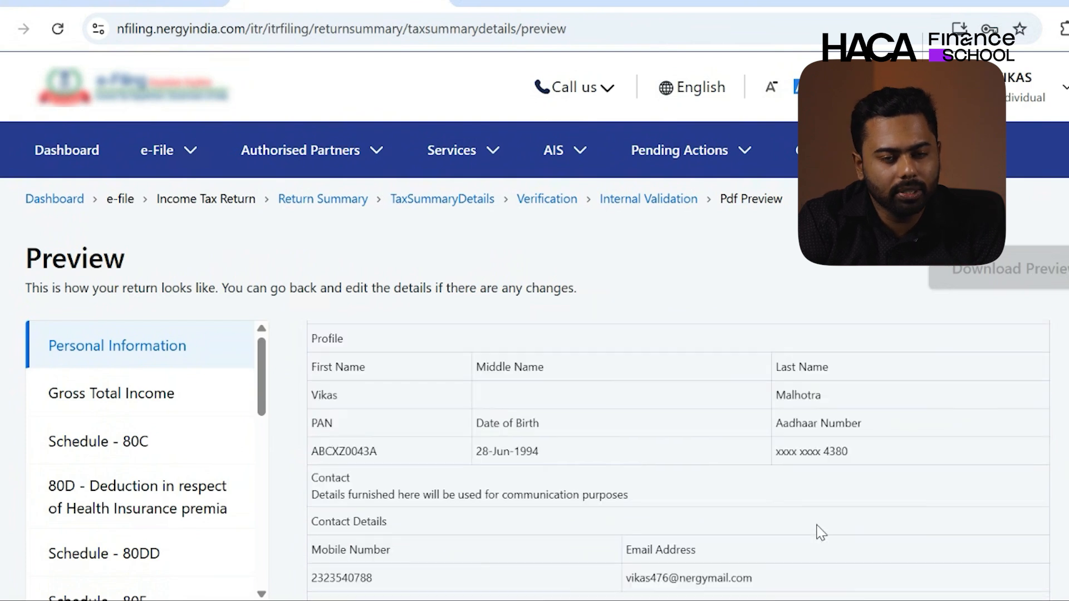
pyautogui.scroll(-10, 817, 527)
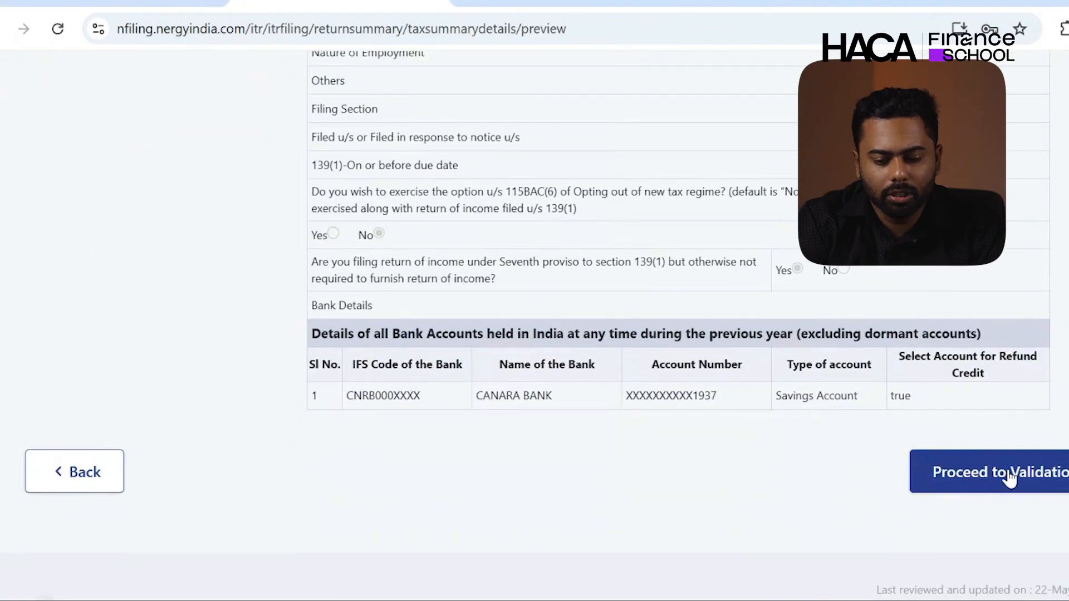
pyautogui.scroll(1, 941, 257)
pyautogui.scroll(15, 668, 279)
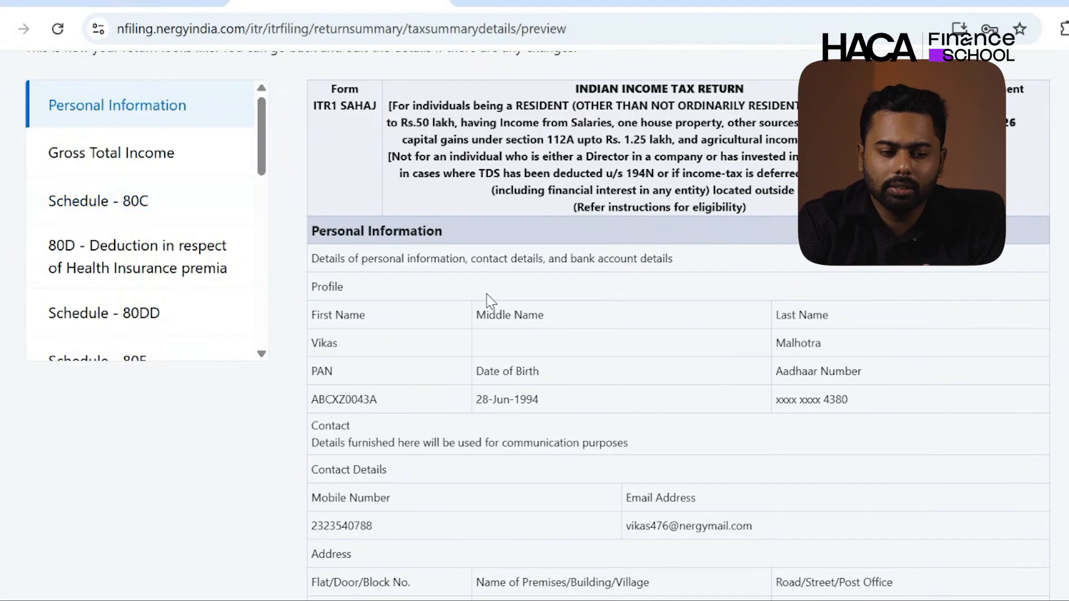
pyautogui.scroll(-1, 490, 303)
pyautogui.scroll(-10, 490, 302)
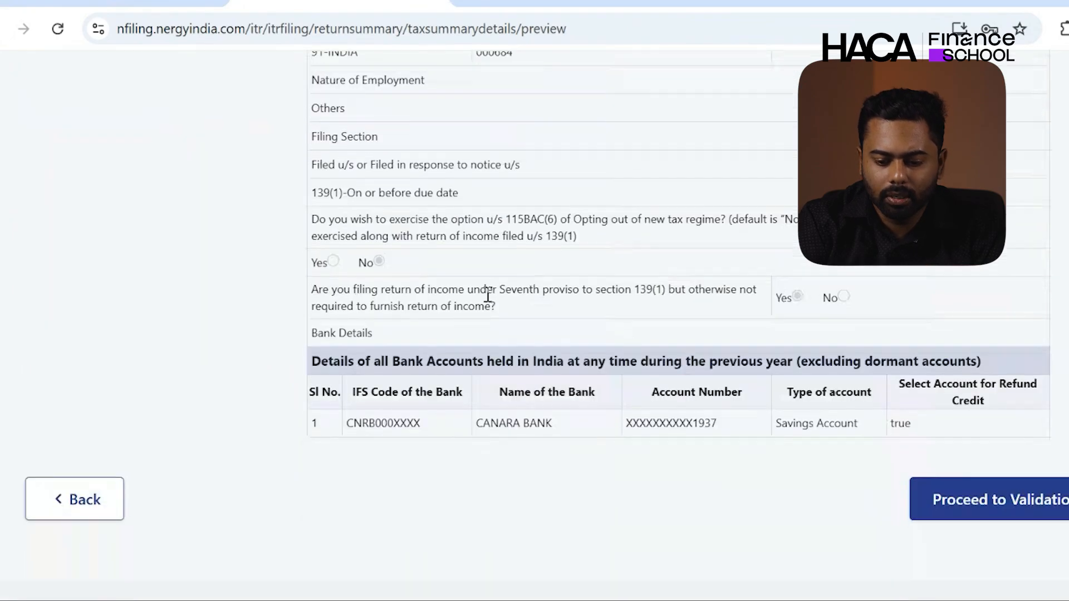
pyautogui.click(977, 511)
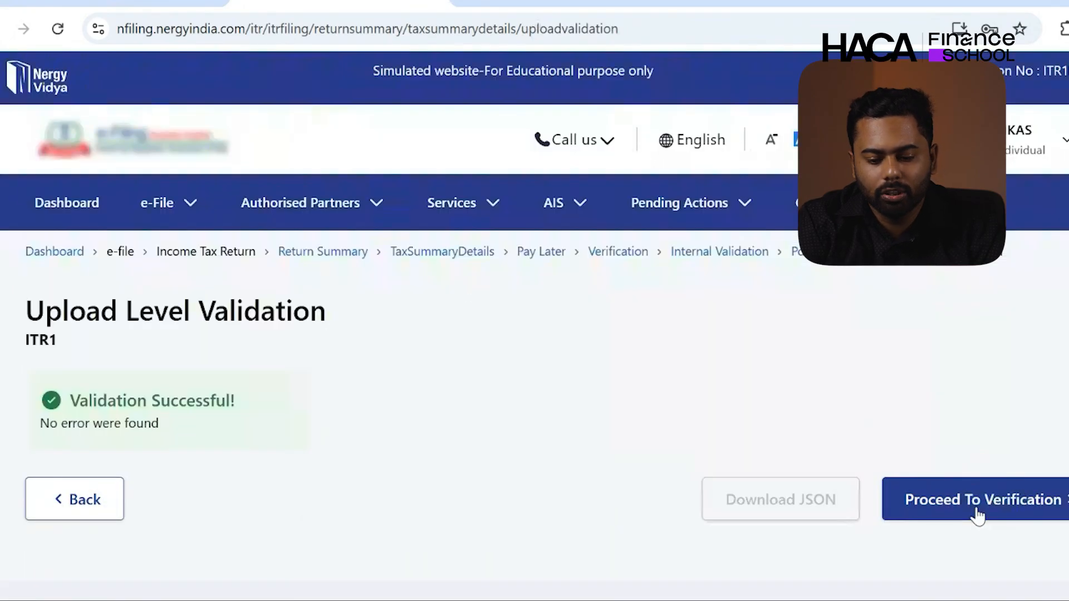
# - Proceed to verification and keep E-Verify Now as the verification method
pyautogui.click(978, 514)
pyautogui.scroll(-4, 739, 505)
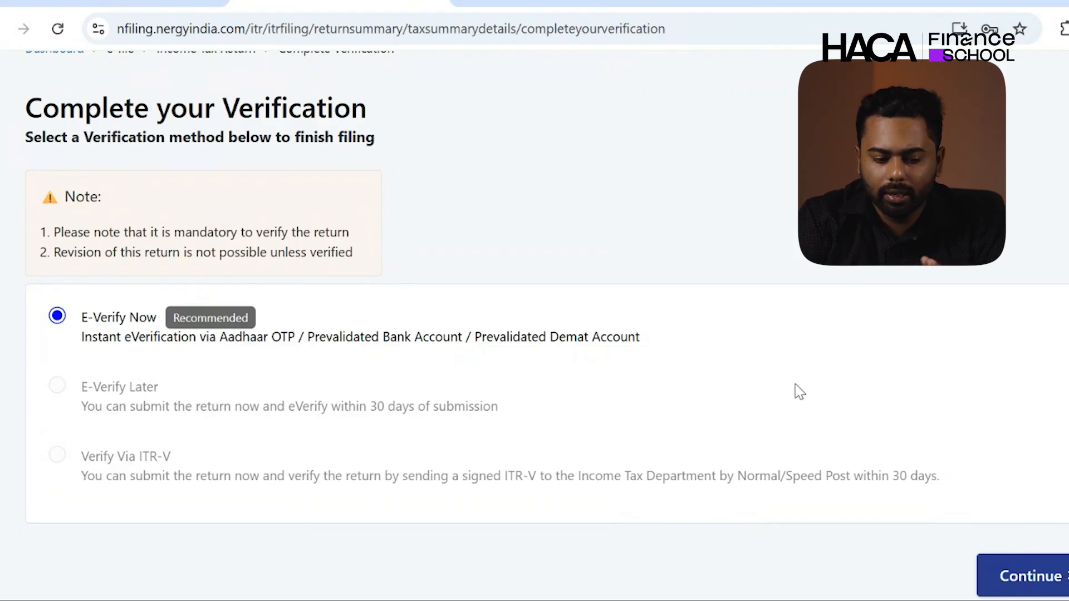
pyautogui.scroll(-2, 799, 392)
# - Proceed with E-Verify Now and review the options, with Aadhaar-registered mobile OTP selected
pyautogui.click(1035, 485)
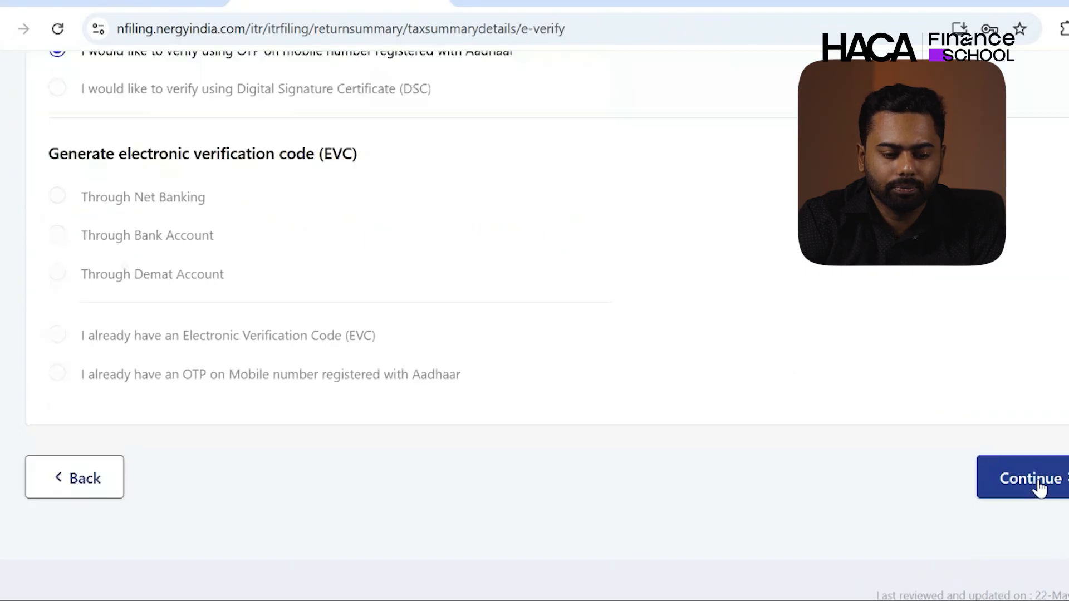
pyautogui.scroll(3, 797, 419)
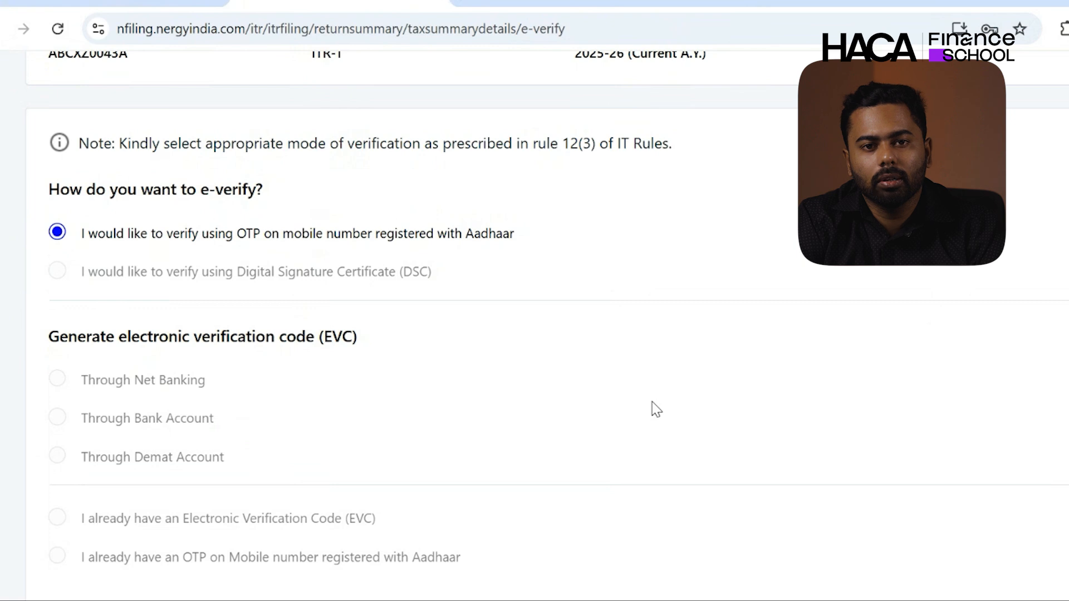
pyautogui.scroll(-5, 656, 409)
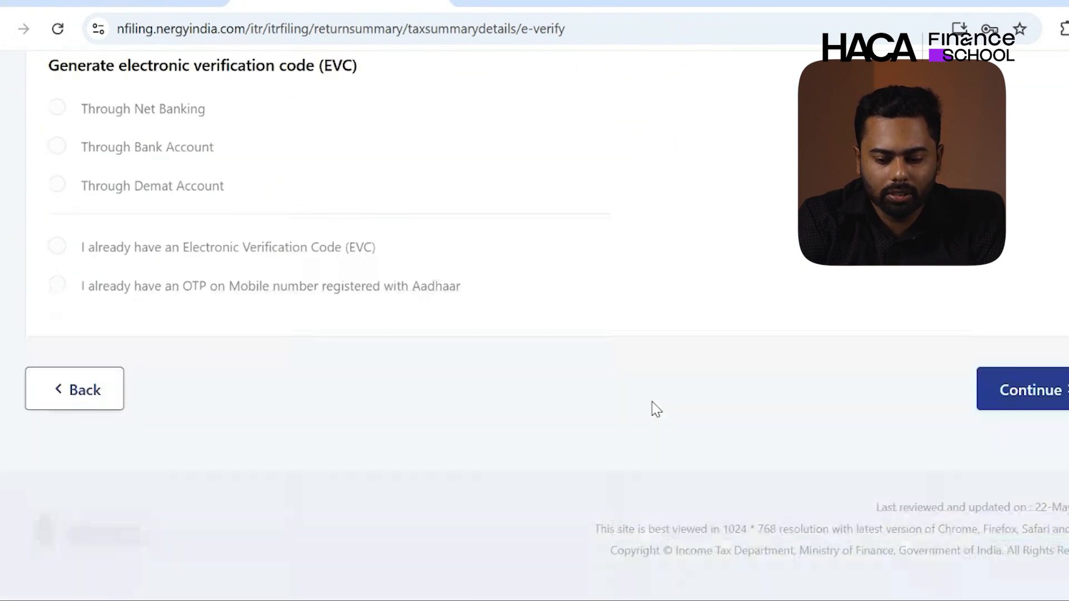
# - Agree to Aadhaar validation, generate the Aadhaar OTP, enter the received code and validate it
pyautogui.click(1064, 406)
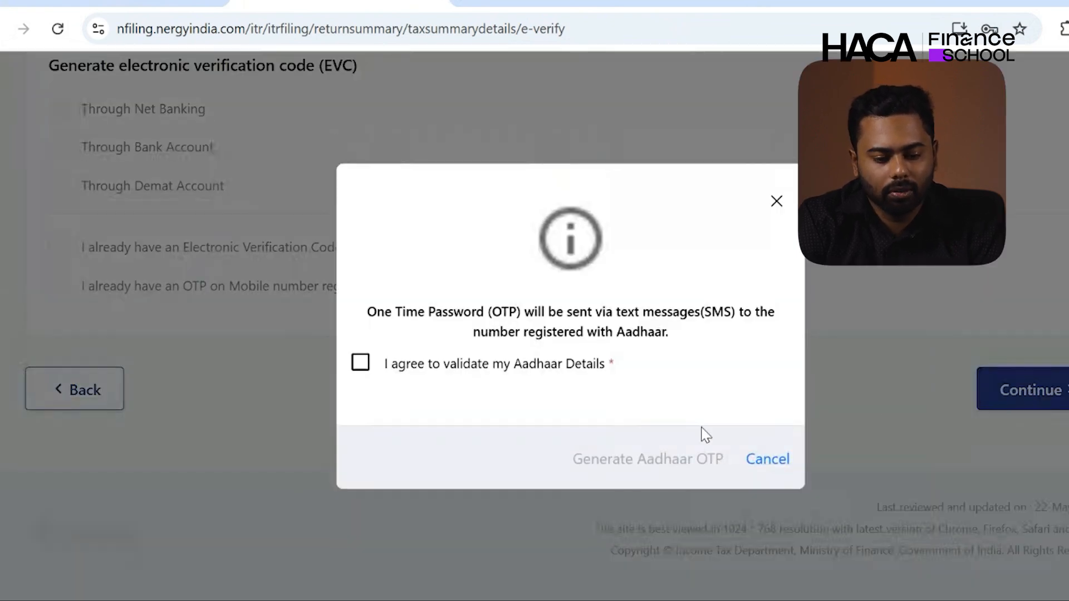
pyautogui.click(360, 363)
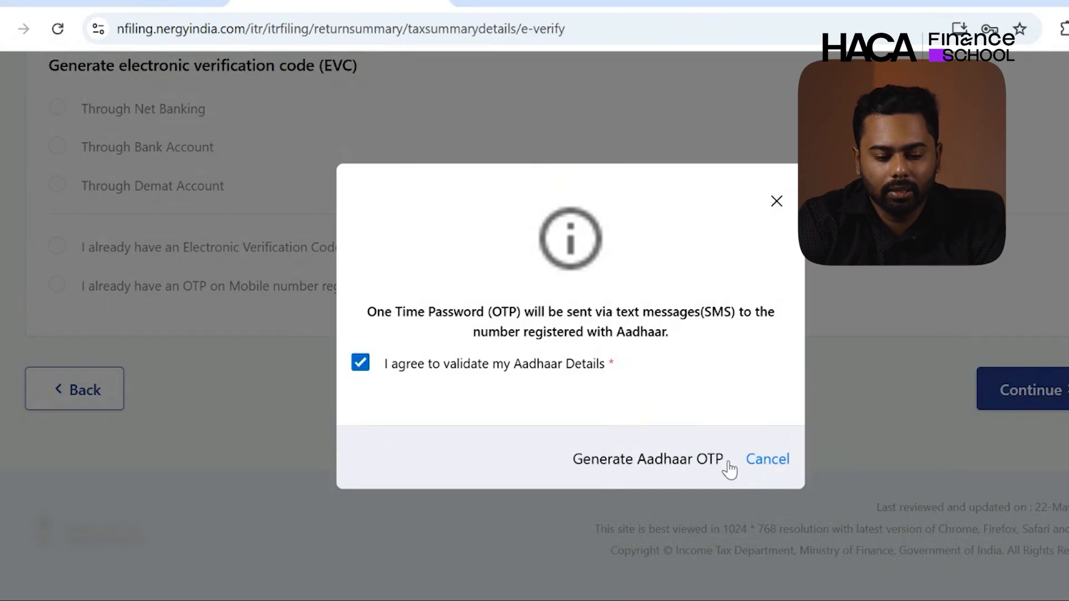
pyautogui.click(679, 473)
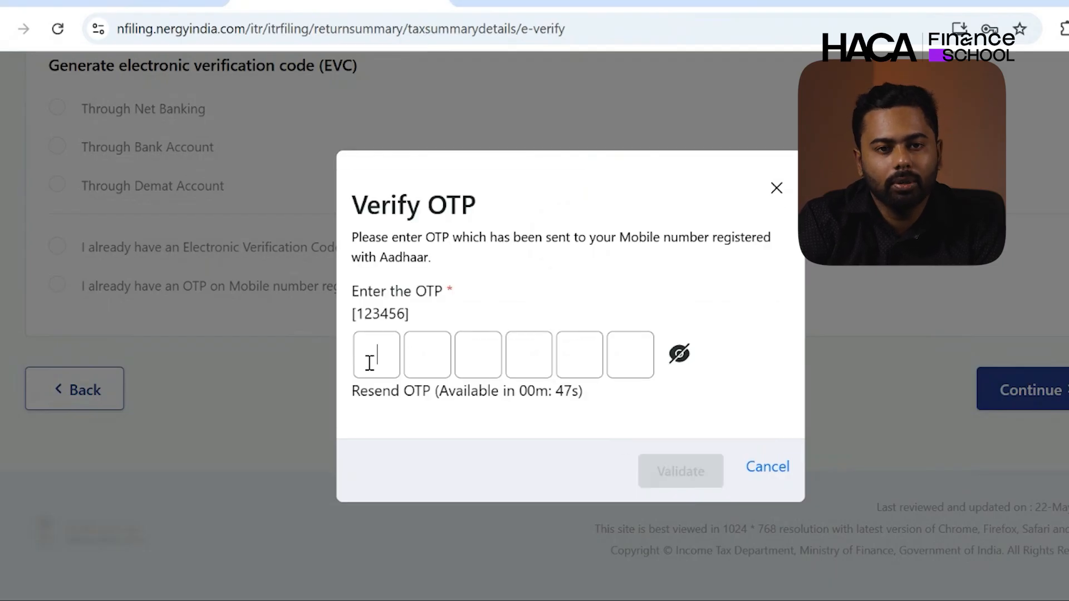
pyautogui.write('123456')
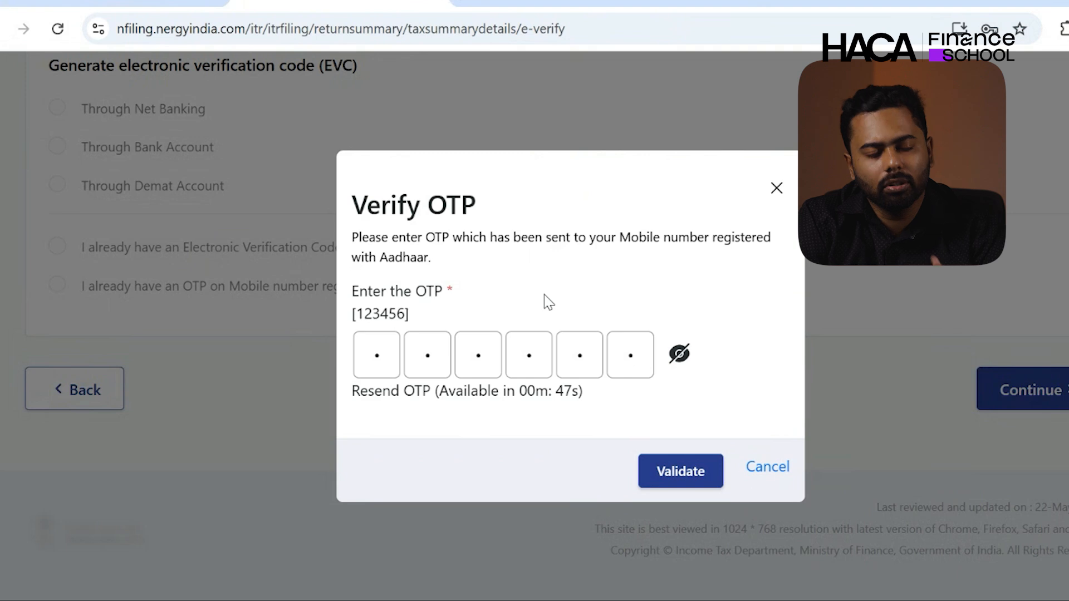
pyautogui.click(660, 468)
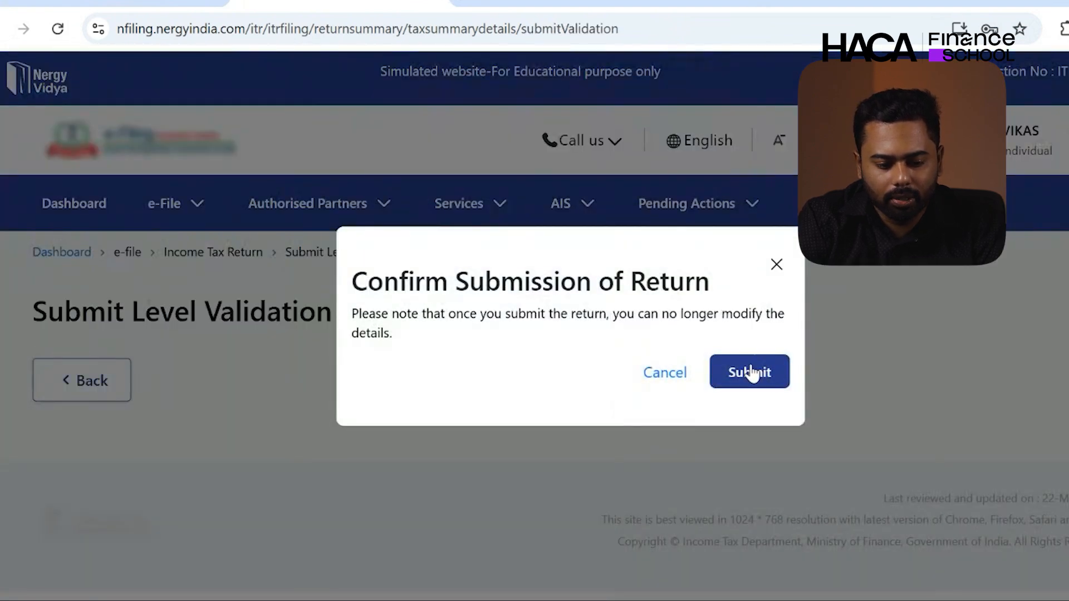
# - Confirm submission of the ITR-1, proceed to the filed-and-verified result, and dismiss the congratulations pop-up
pyautogui.click(749, 368)
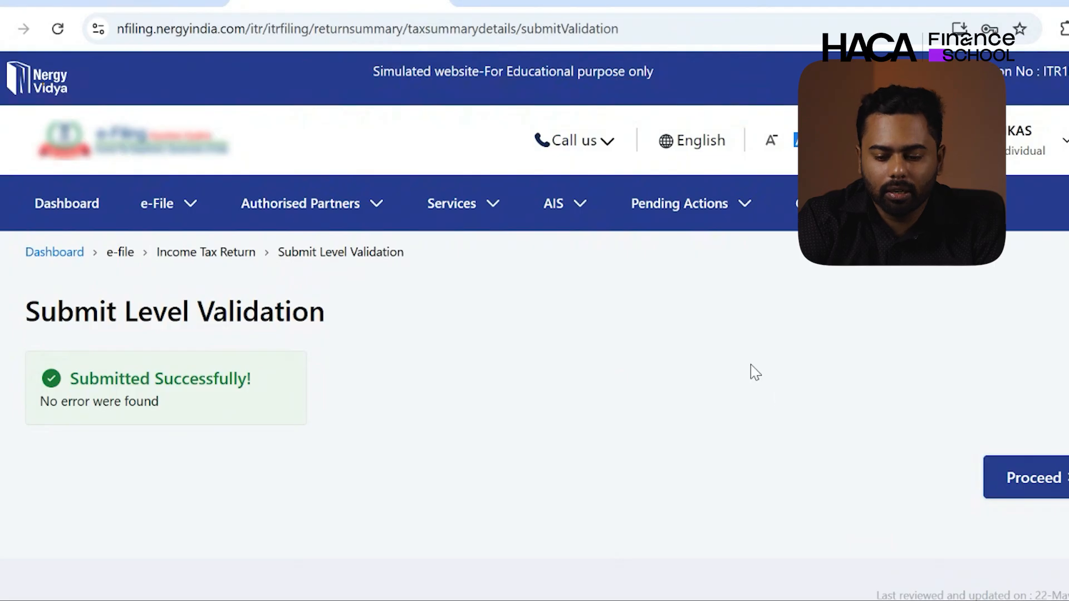
pyautogui.click(1015, 490)
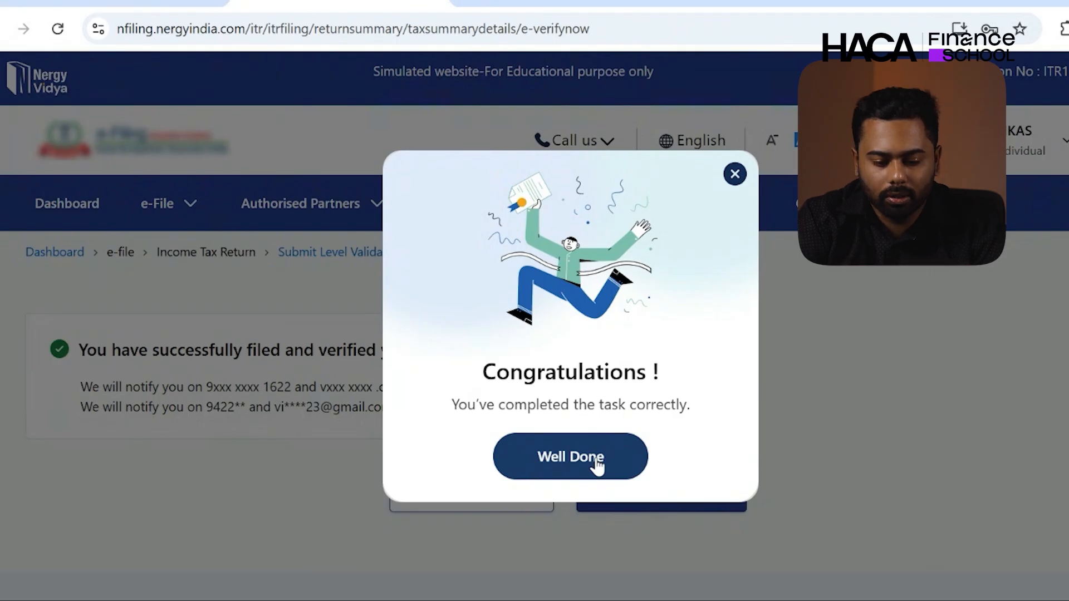
pyautogui.click(597, 465)
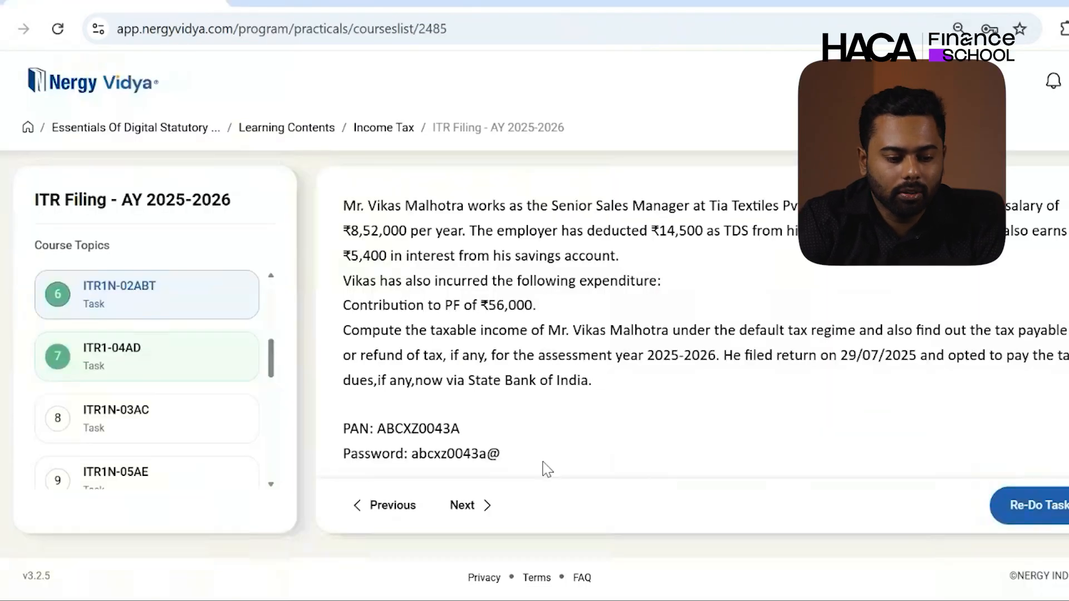